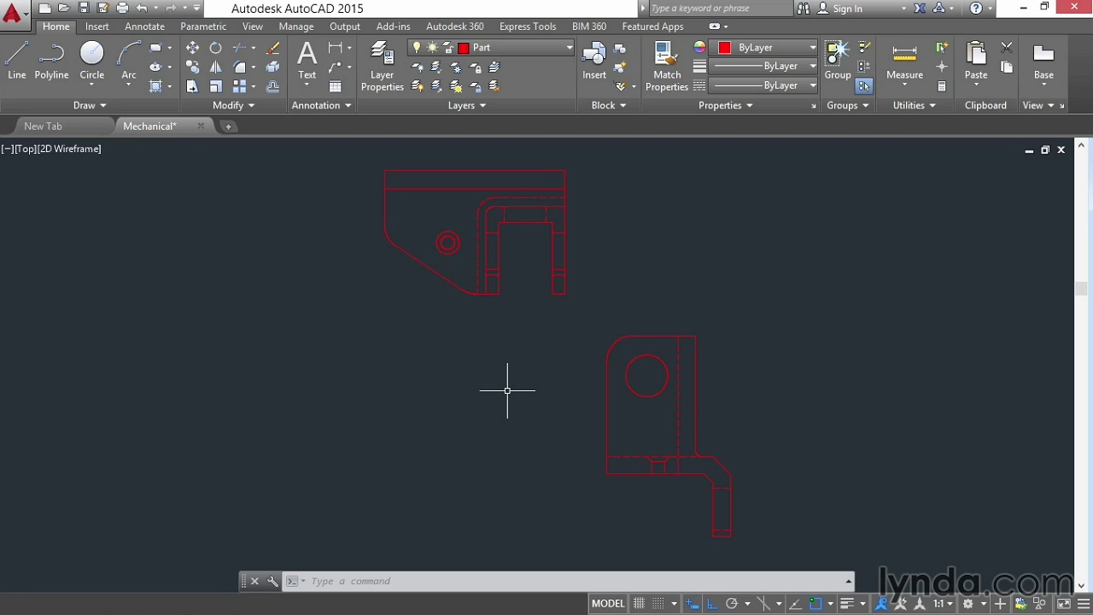
- Turn on the display of the UCS icon with UCSICON
text(u)
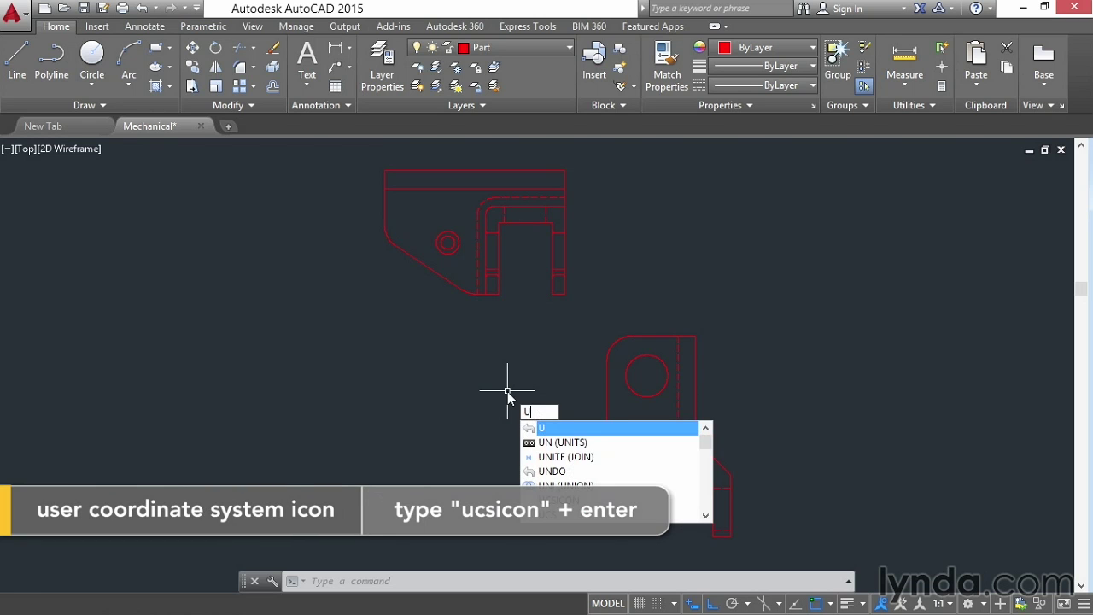
text(csic)
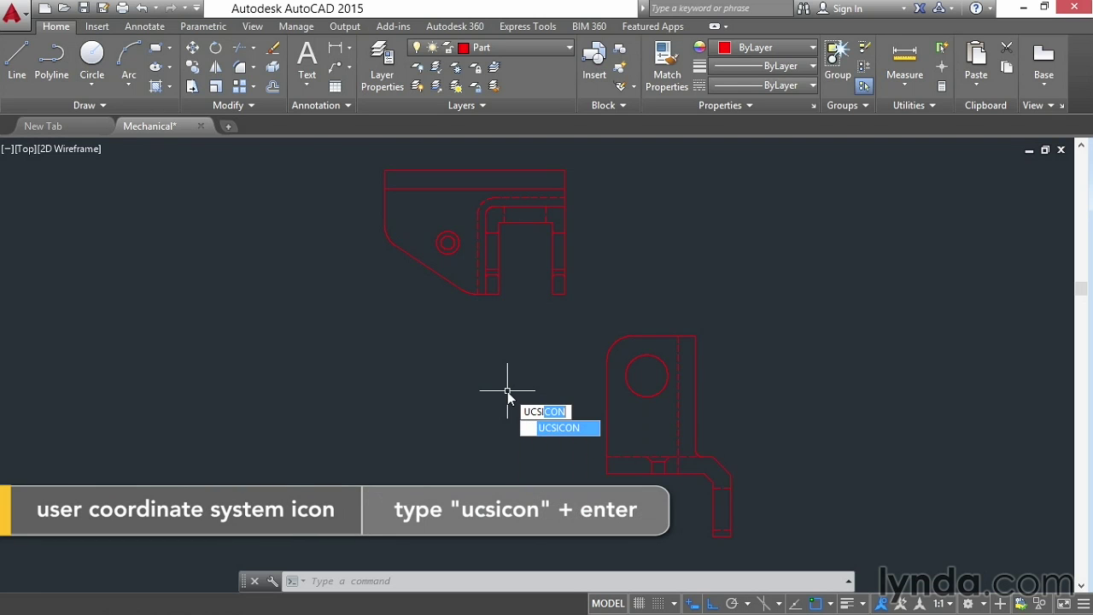
key(Return)
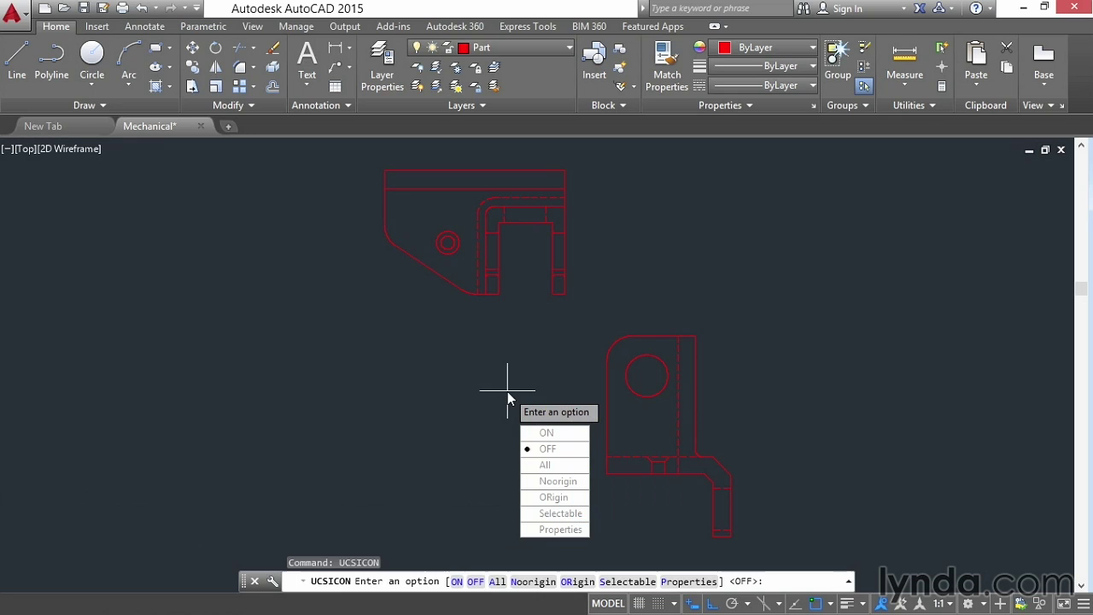
key(Return)
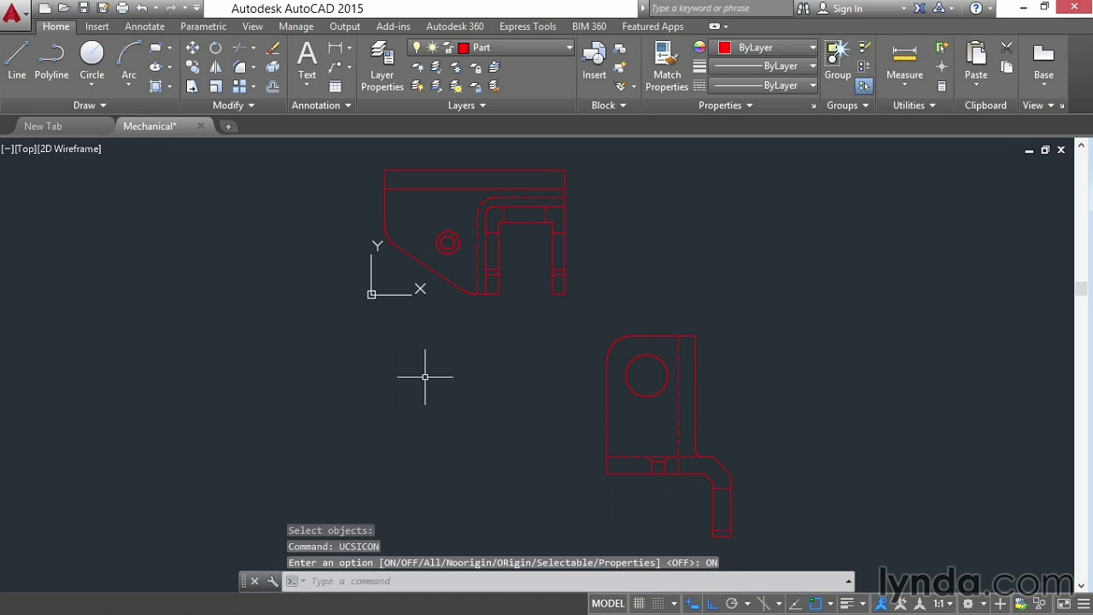
- Move the UCS origin with Ortho off to the empty area below and left of the upper bracket view
click(371, 290)
mouse_move(371, 295)
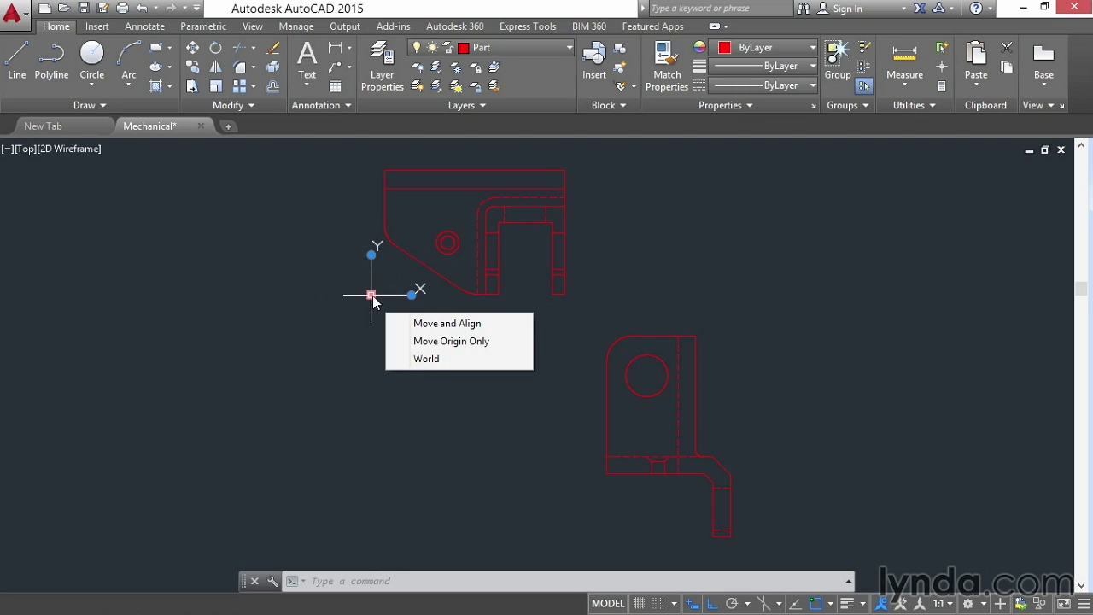
click(371, 294)
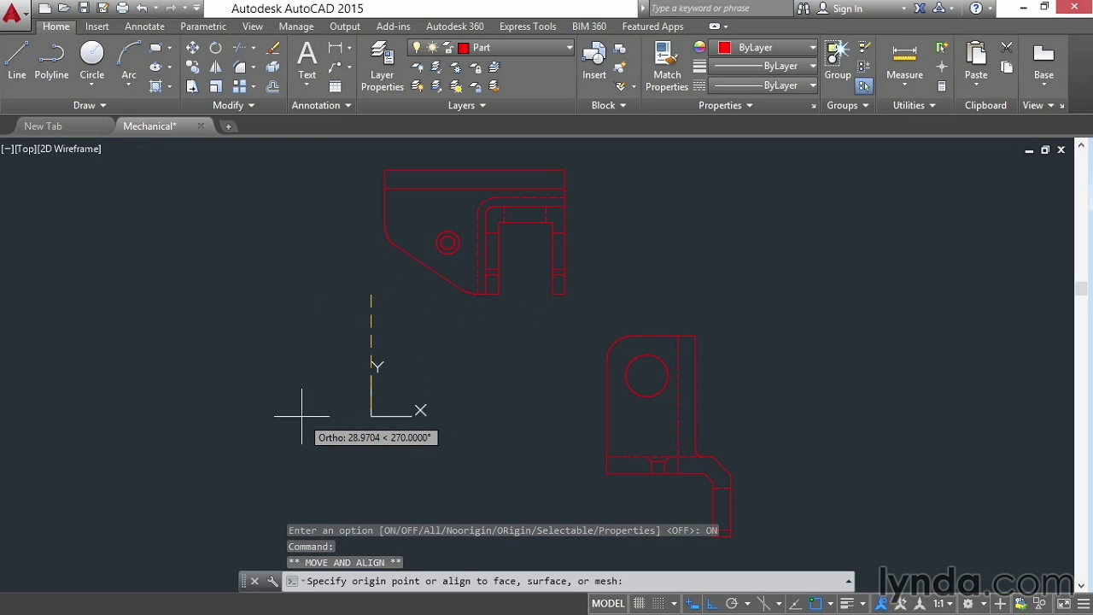
key(F8)
click(301, 495)
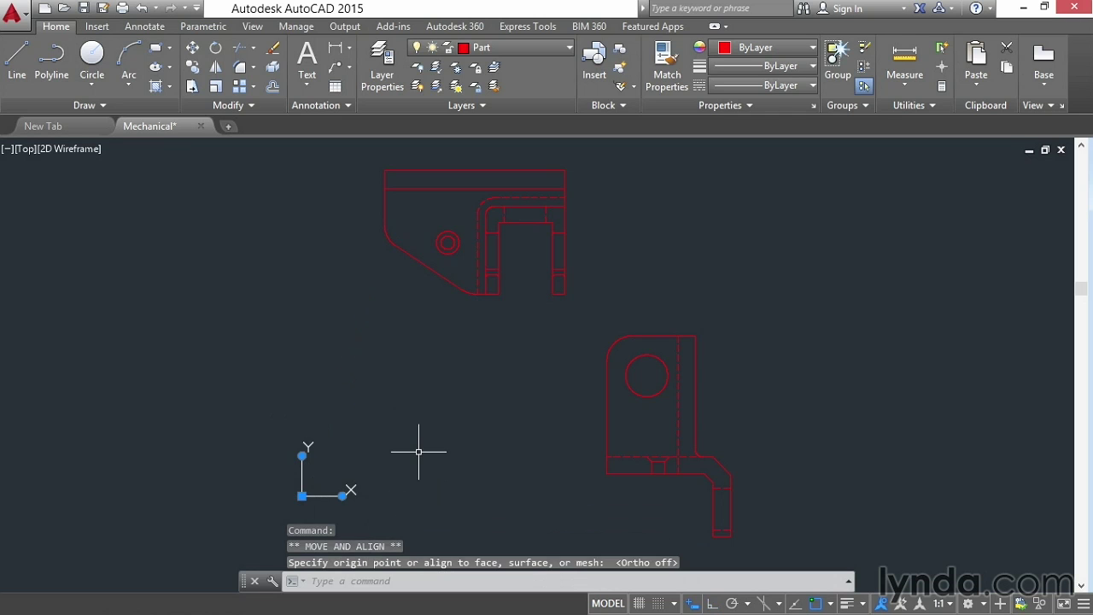
key(Escape)
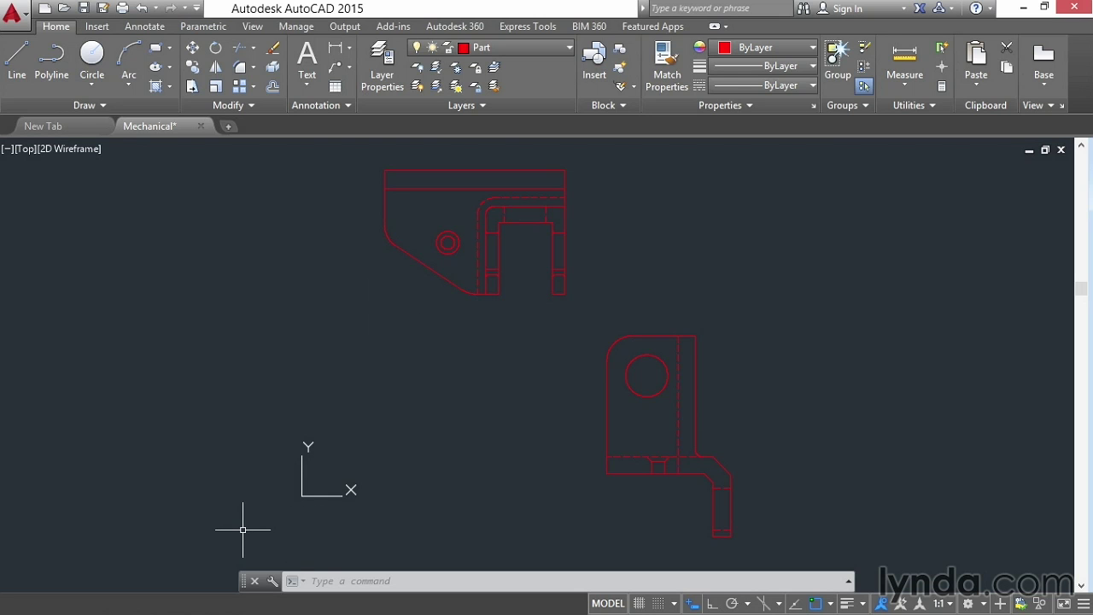
- Rotate the UCS by redirecting its X axis diagonally up and to the right, at about 45 degrees
click(301, 482)
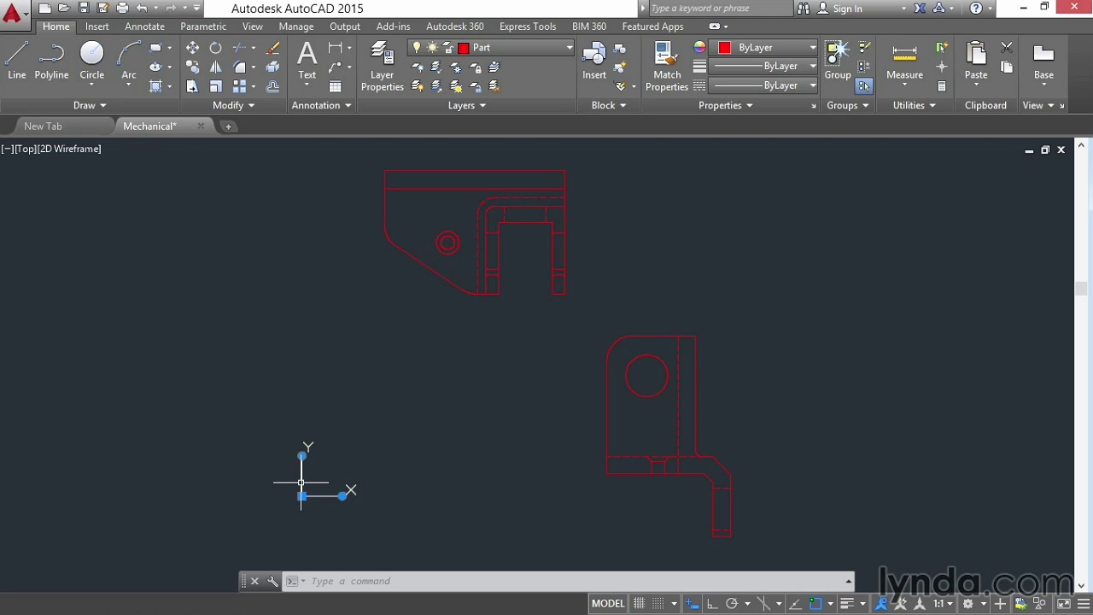
click(342, 496)
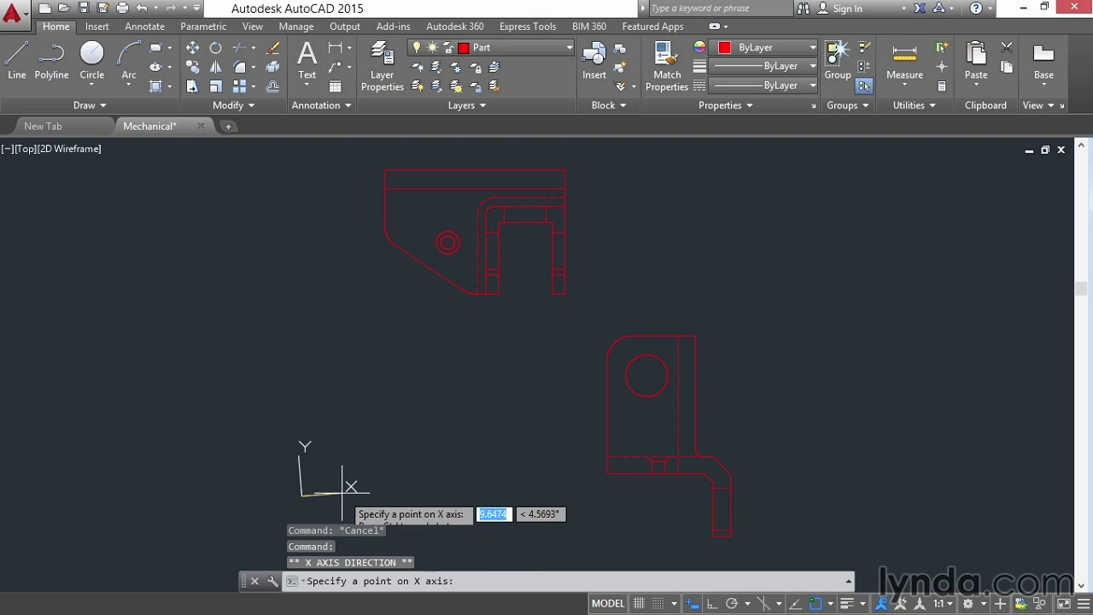
click(354, 443)
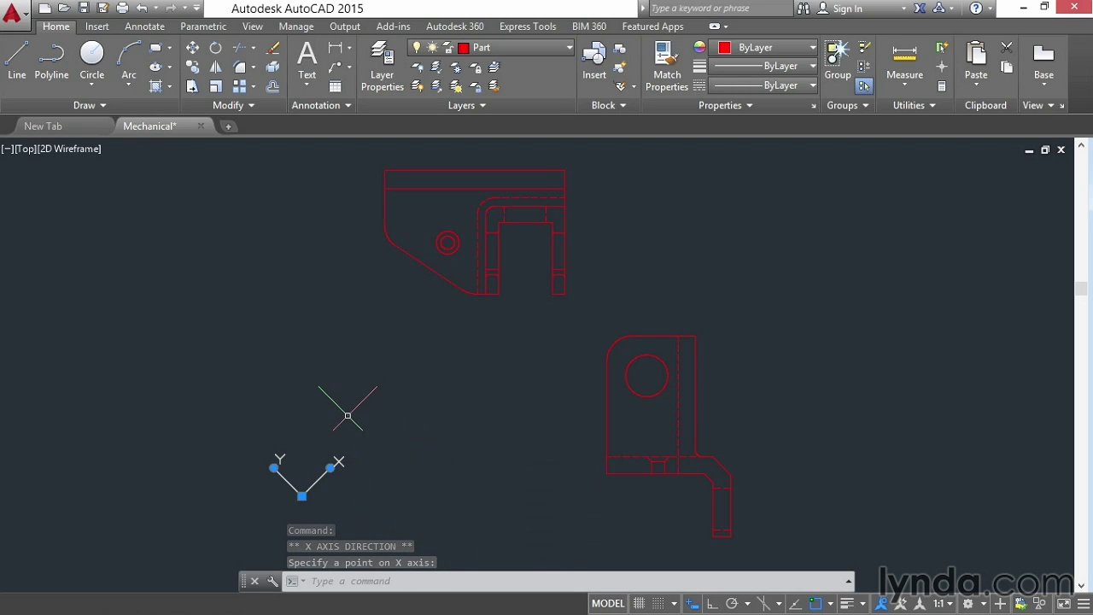
key(Escape)
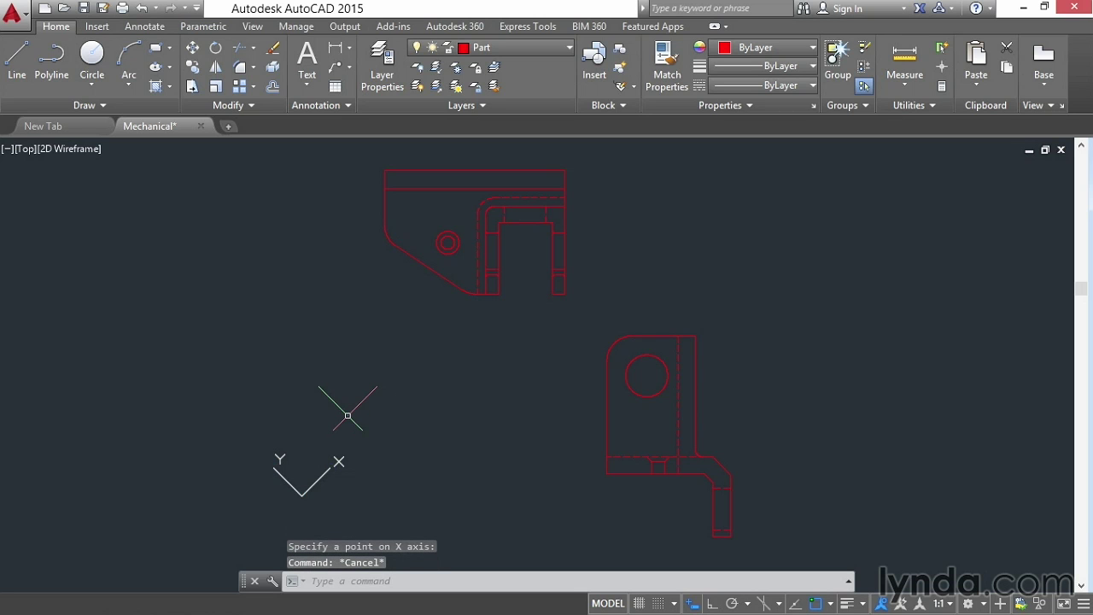
- Draw four connected line segments with Ortho on beside the UCS icon, following the rotated axes
click(16, 58)
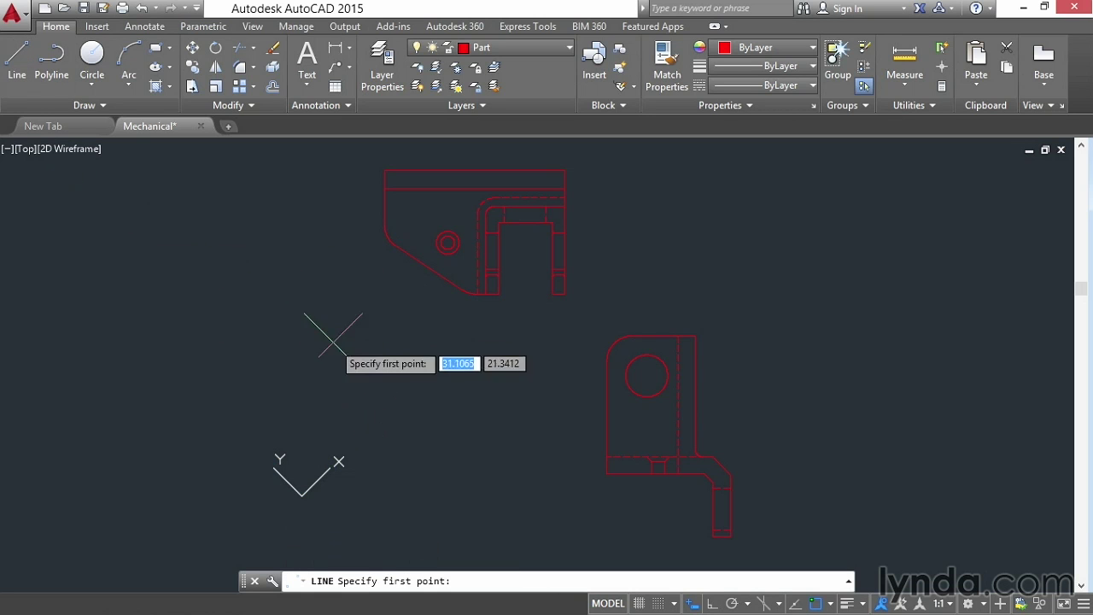
click(375, 422)
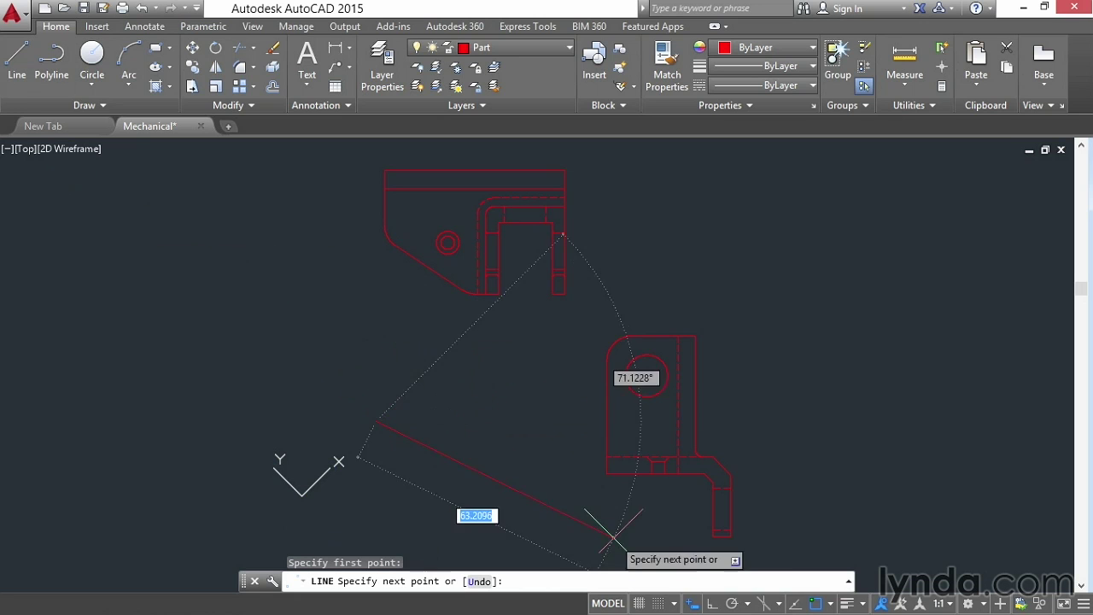
click(712, 602)
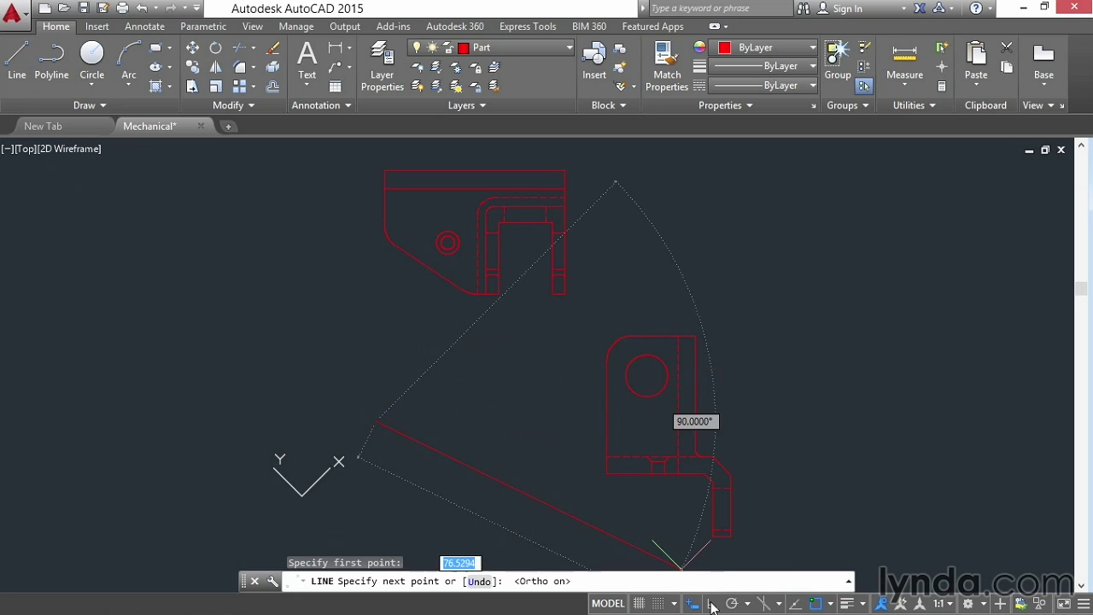
click(414, 384)
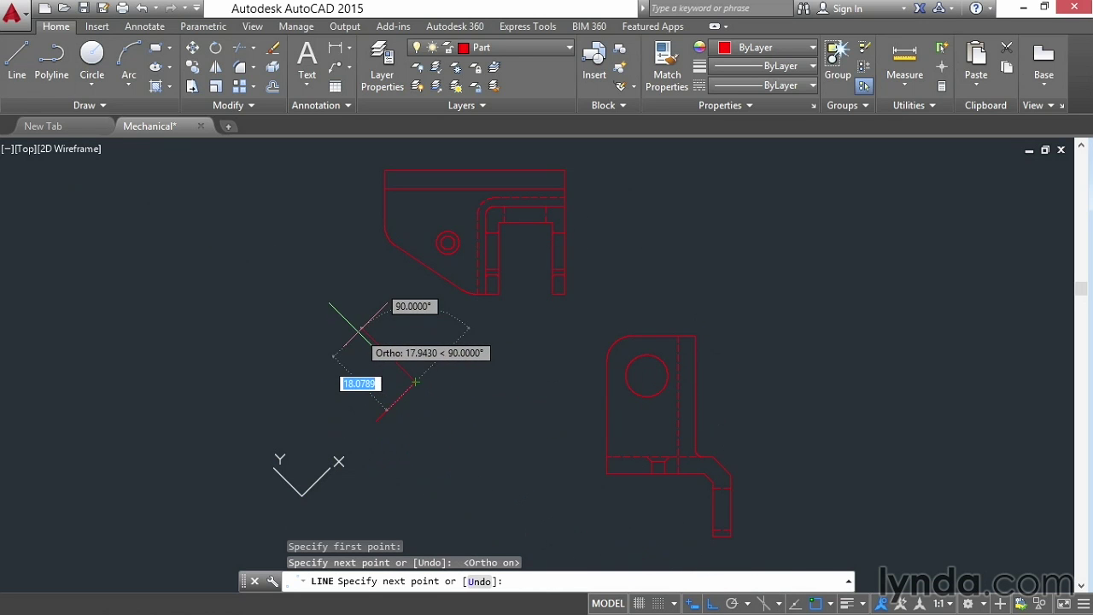
click(361, 325)
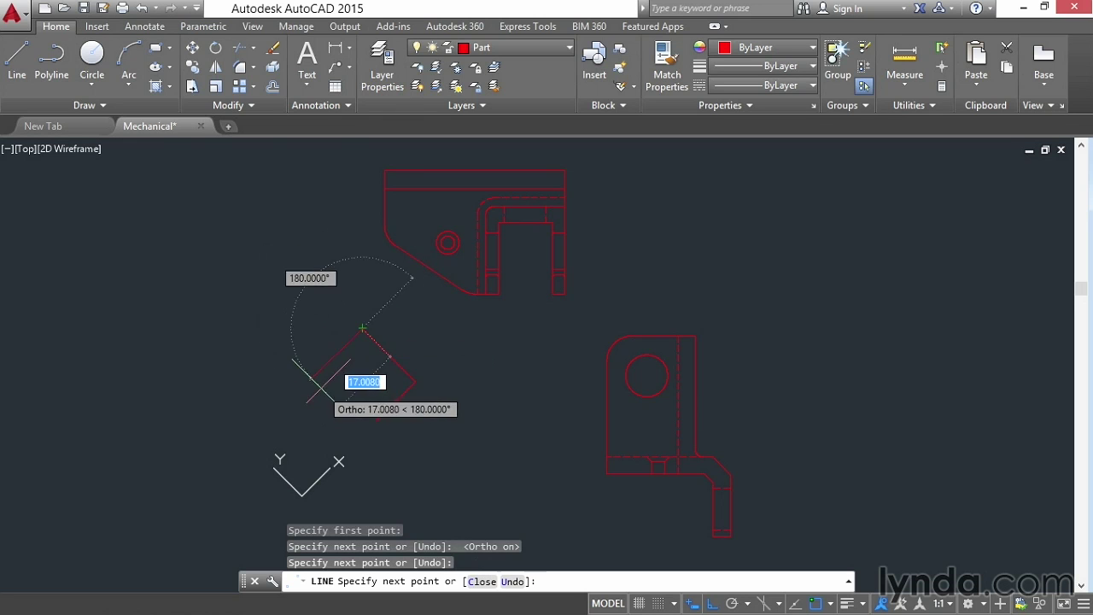
click(314, 382)
click(429, 485)
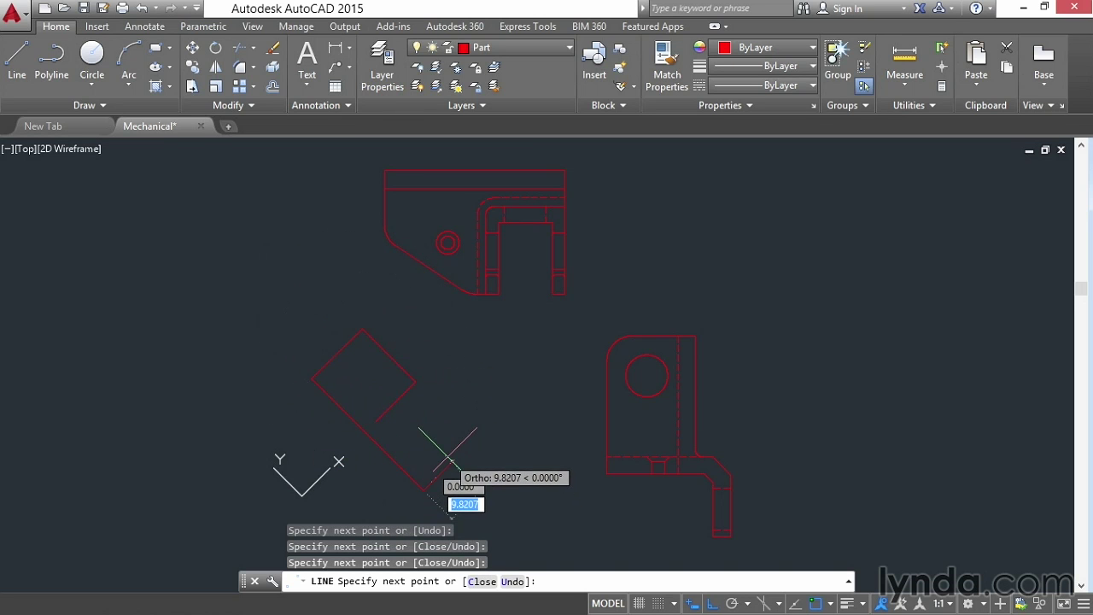
key(Return)
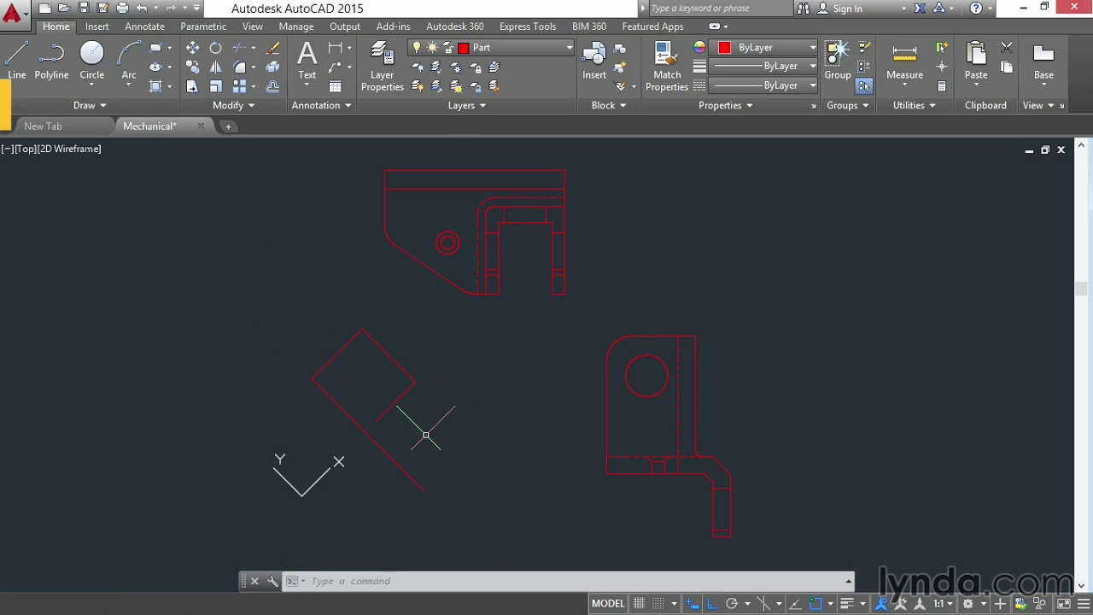
- Erase the four test line segments near the UCS icon
text(e)
key(Return)
click(464, 513)
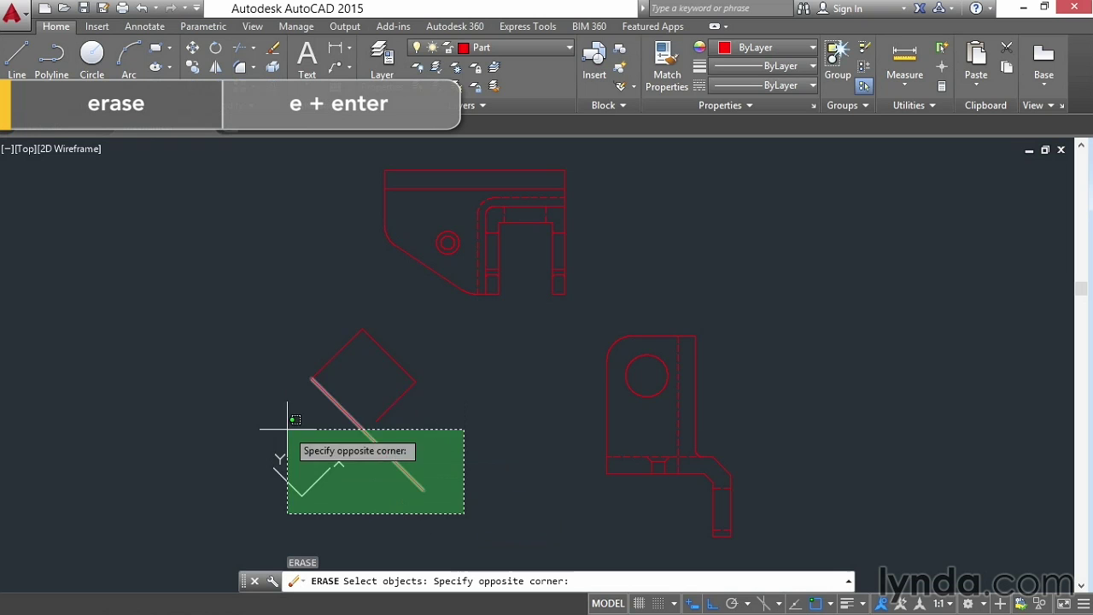
click(227, 326)
key(Return)
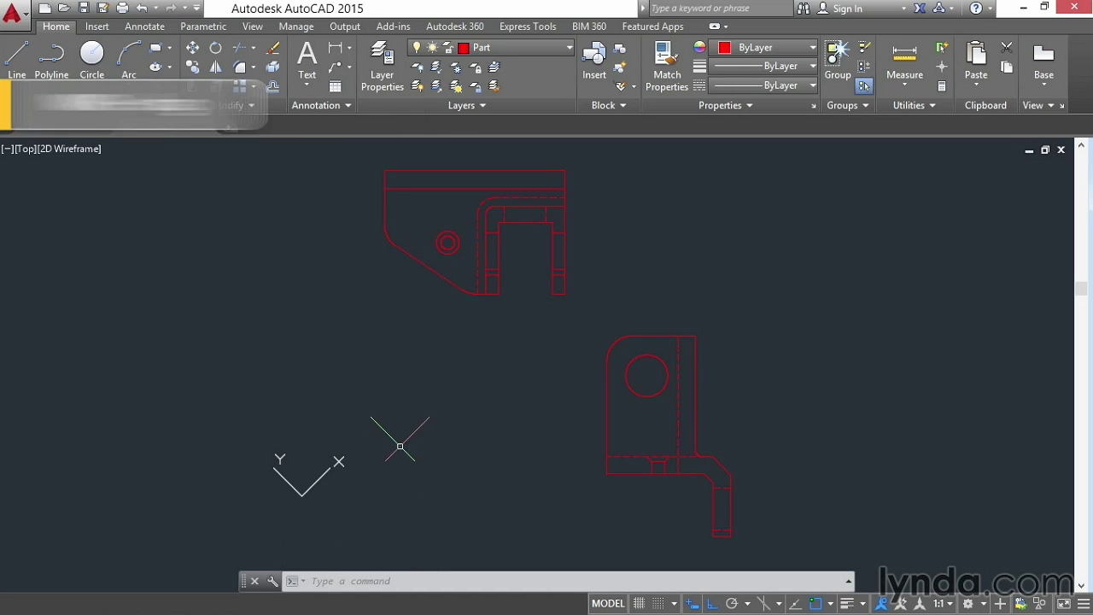
- Move the UCS origin with Ortho off onto the upper endpoint of the lower part's outer angled edge
middle_drag(401, 444, 256, 414)
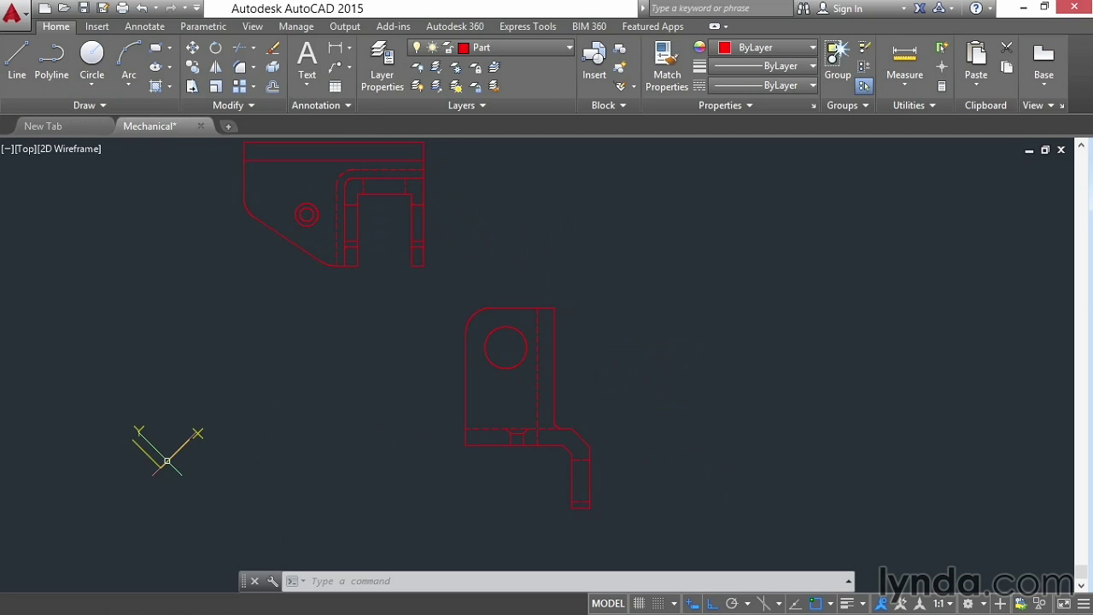
click(171, 457)
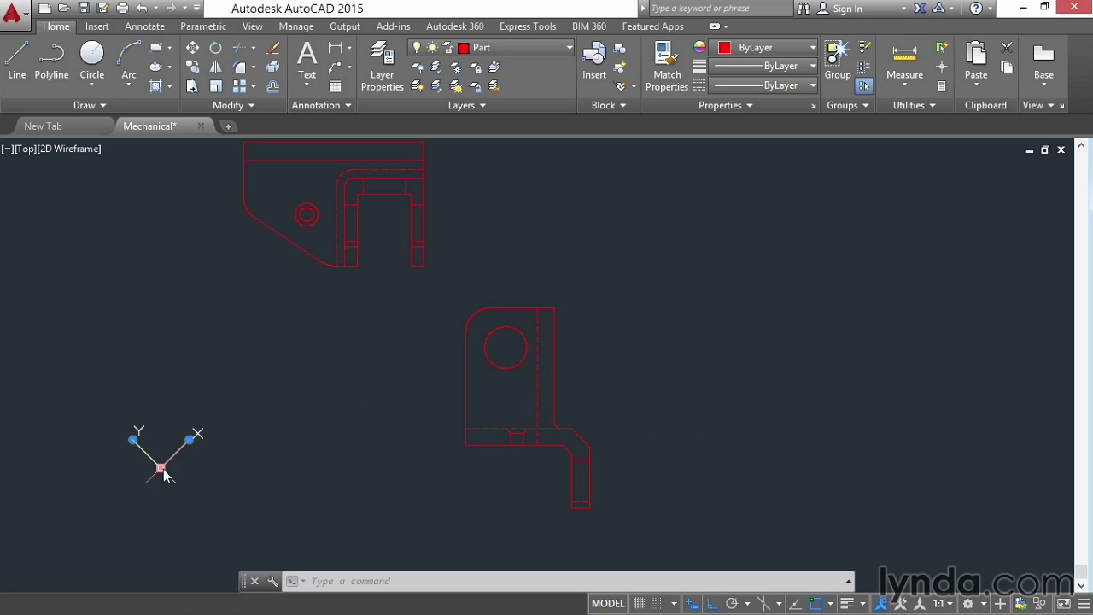
mouse_move(161, 467)
click(227, 493)
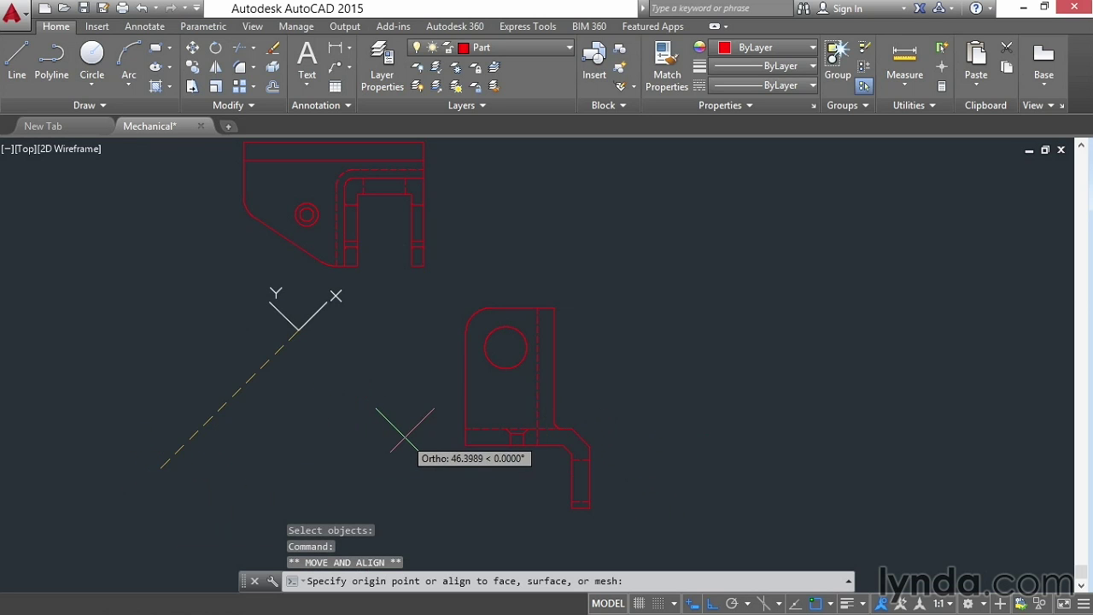
key(F8)
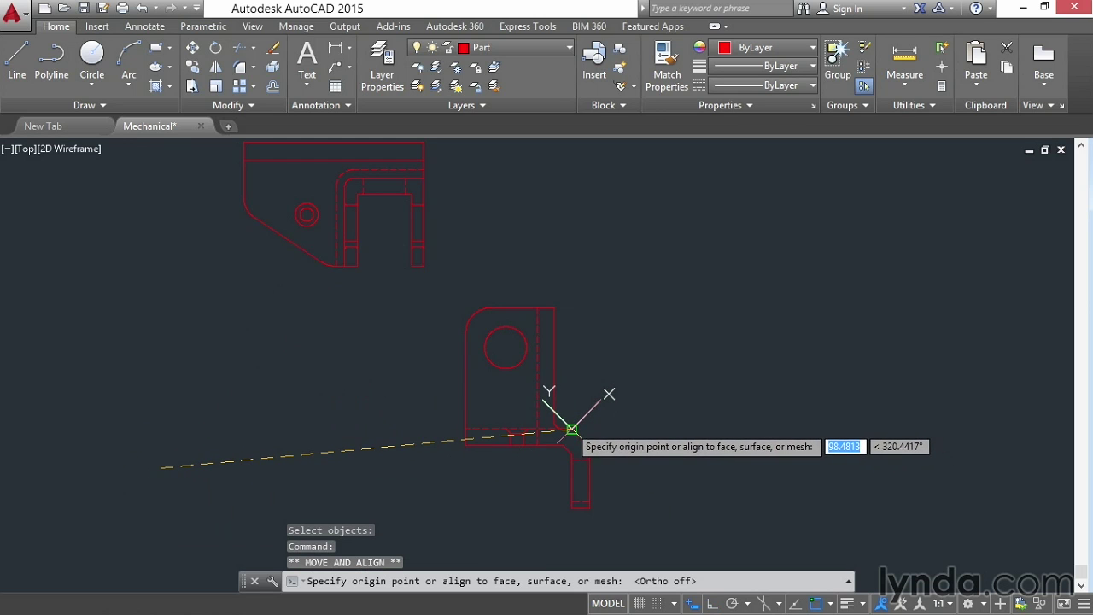
click(571, 429)
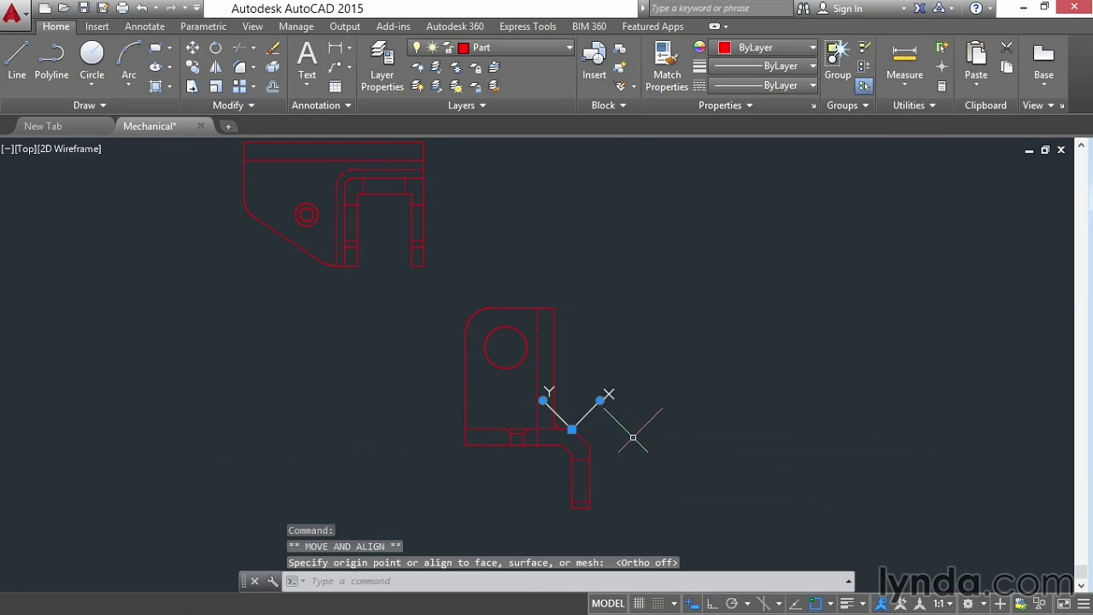
- Align the UCS X axis with the outer angled edge by snapping it to that edge's lower endpoint
scroll(627, 433, up, 4)
scroll(627, 433, up, 2)
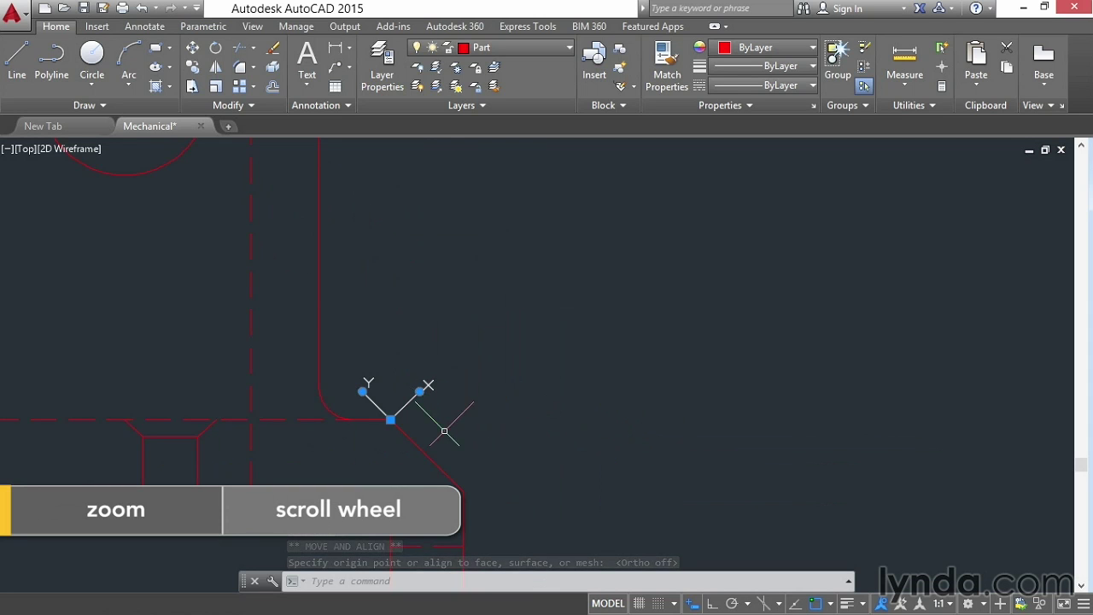
mouse_move(420, 391)
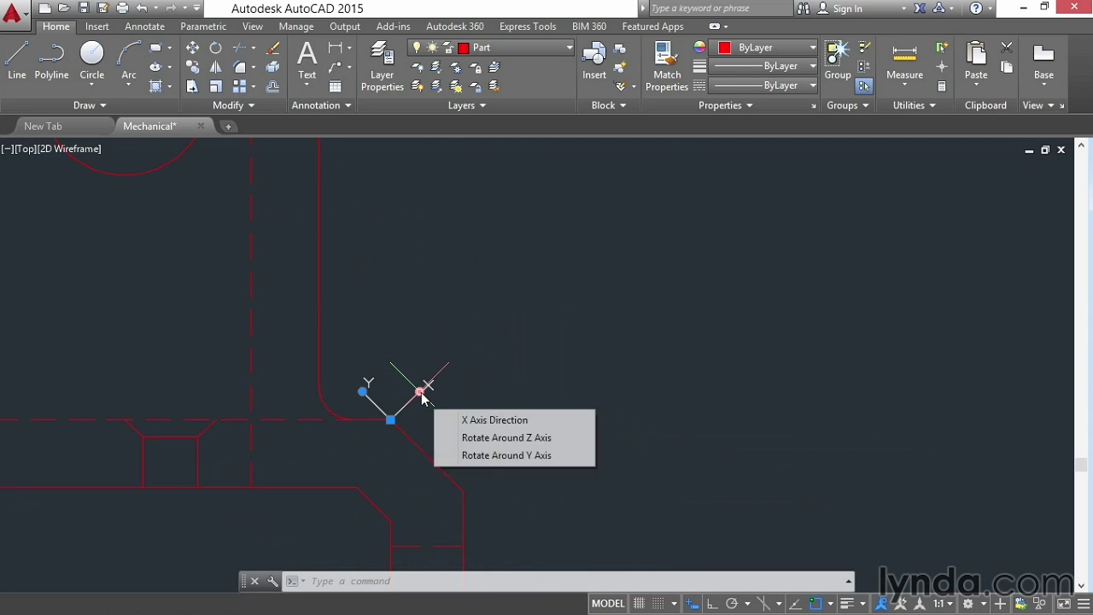
click(440, 416)
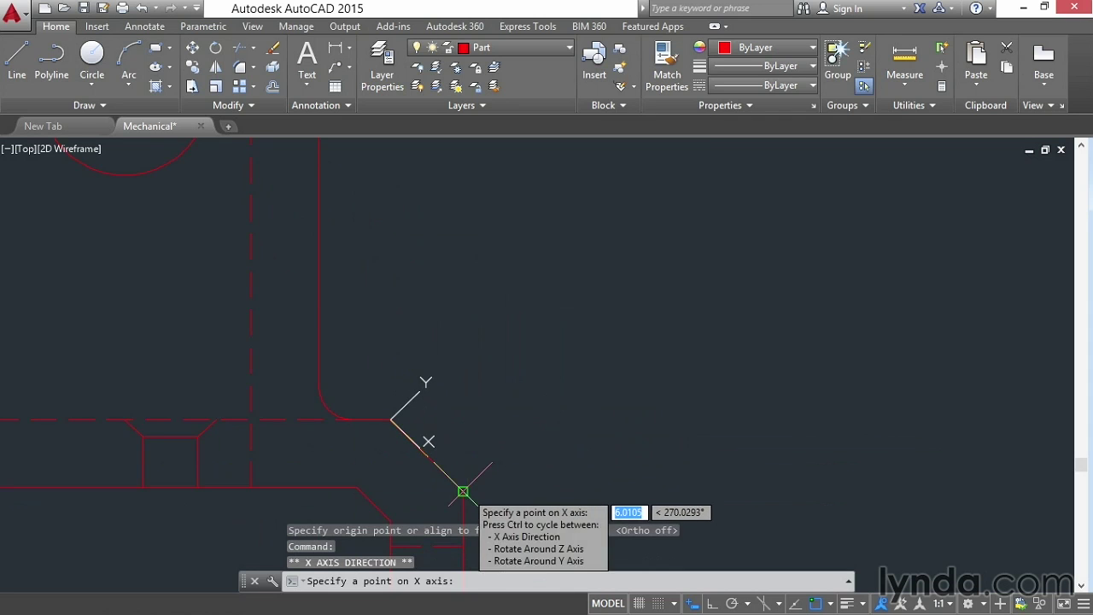
key(Escape)
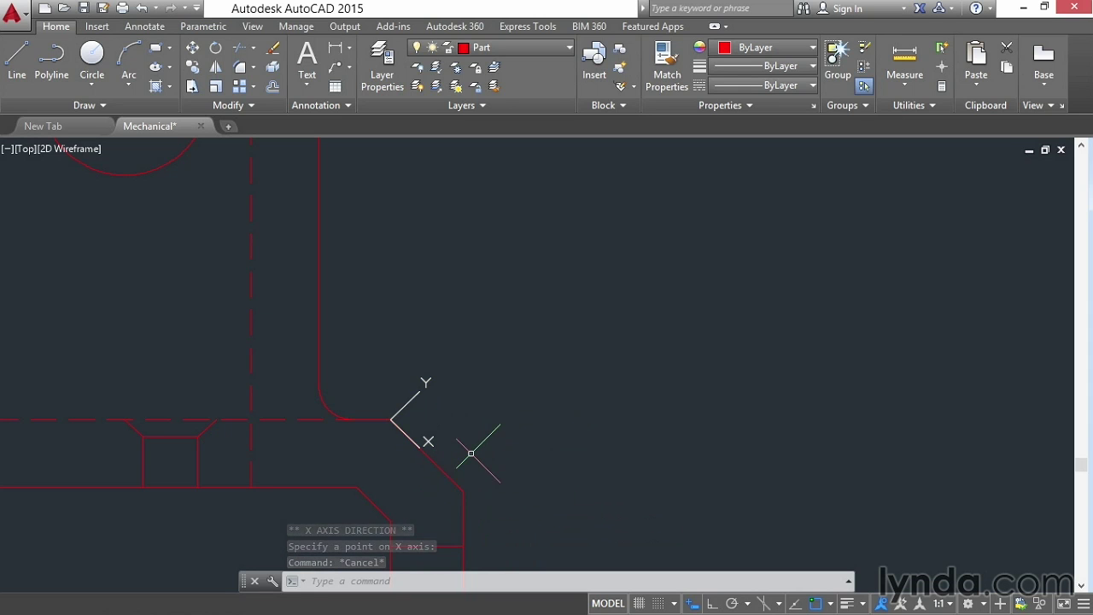
- Stretch the lower part's vertical leg down along the angled edge with Ortho on, using a crossing window around the leg and its angled edges
middle_drag(471, 453, 537, 273)
scroll(468, 293, down, 2)
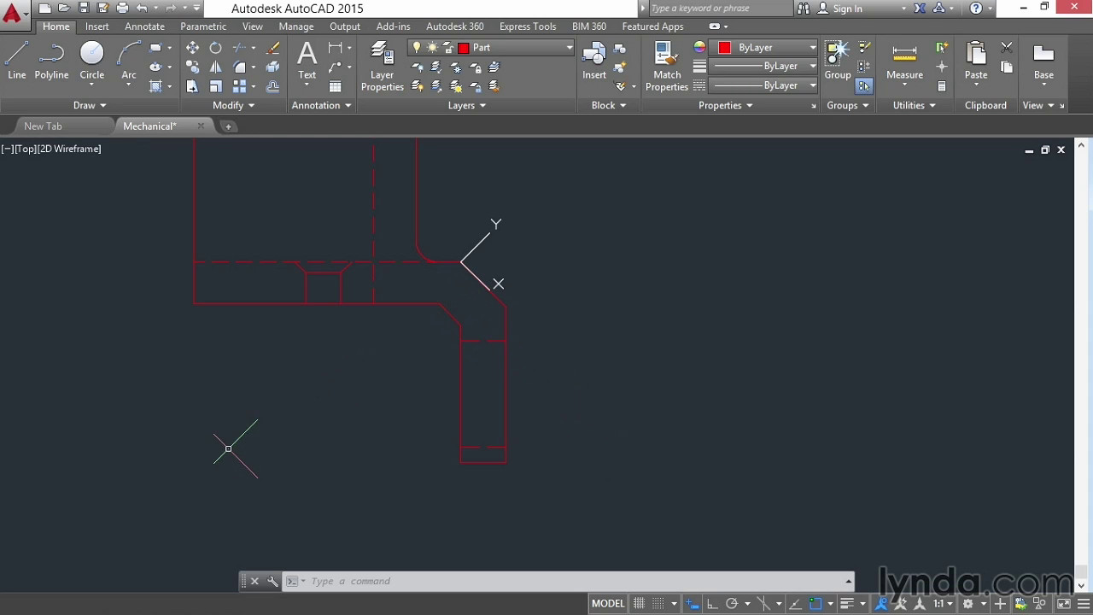
click(191, 86)
click(638, 510)
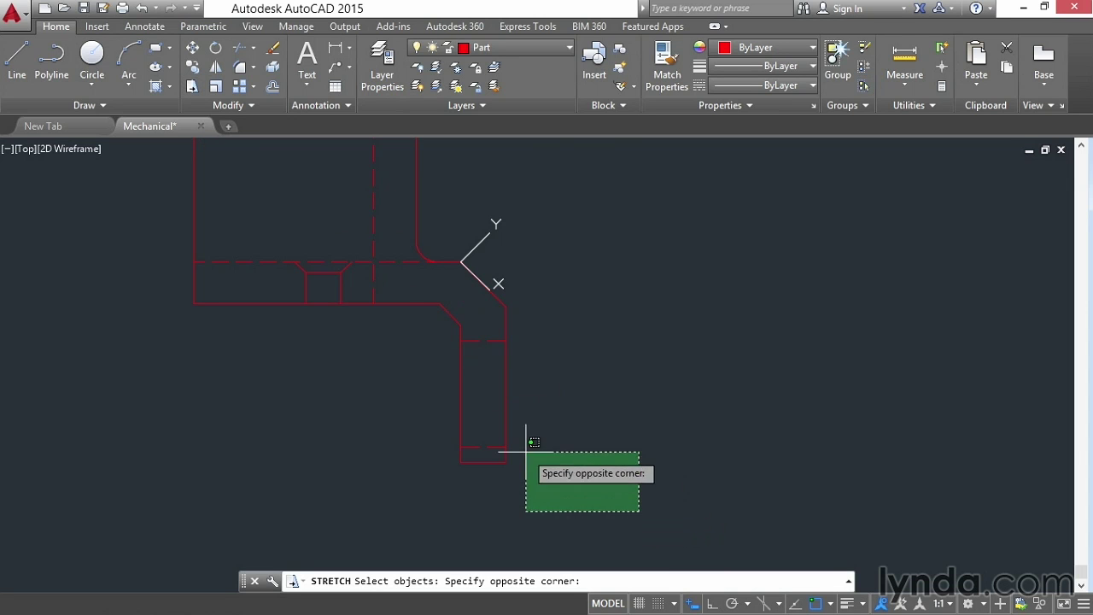
click(452, 293)
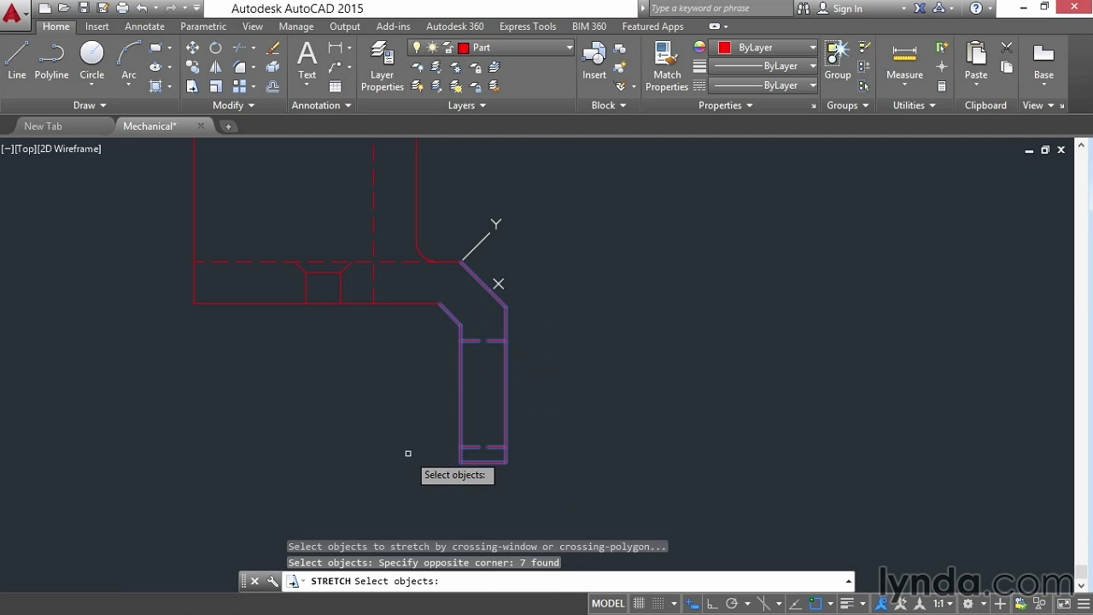
key(Return)
click(315, 425)
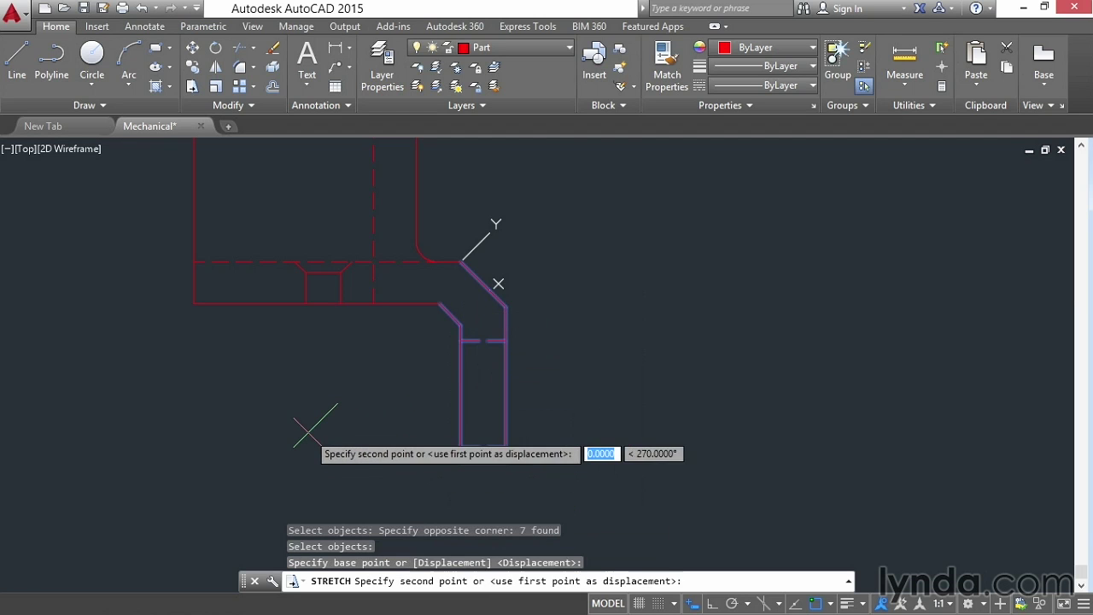
key(F8)
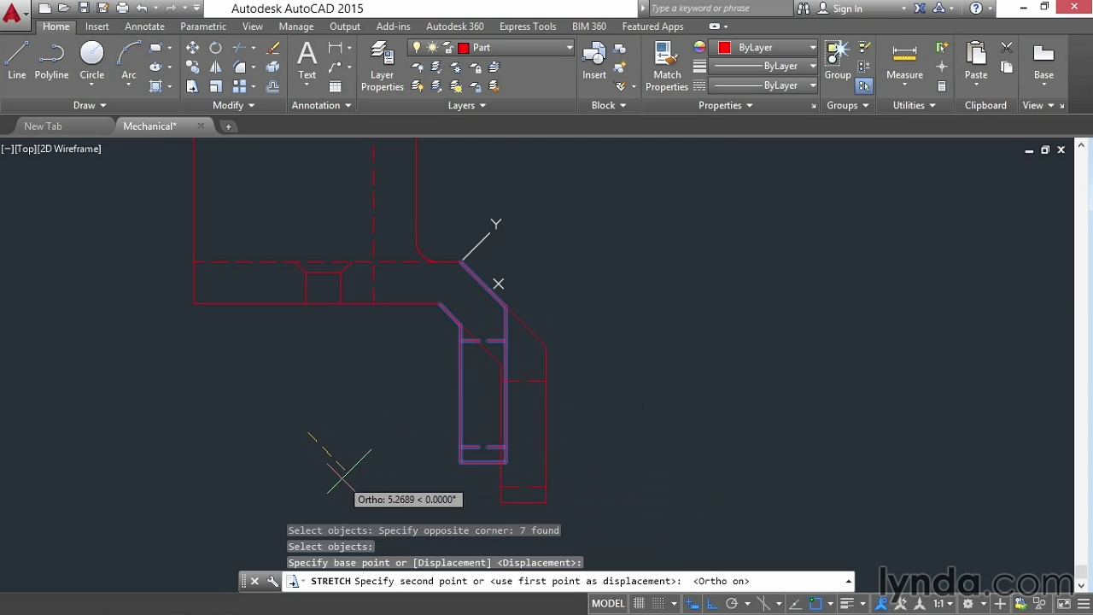
click(402, 505)
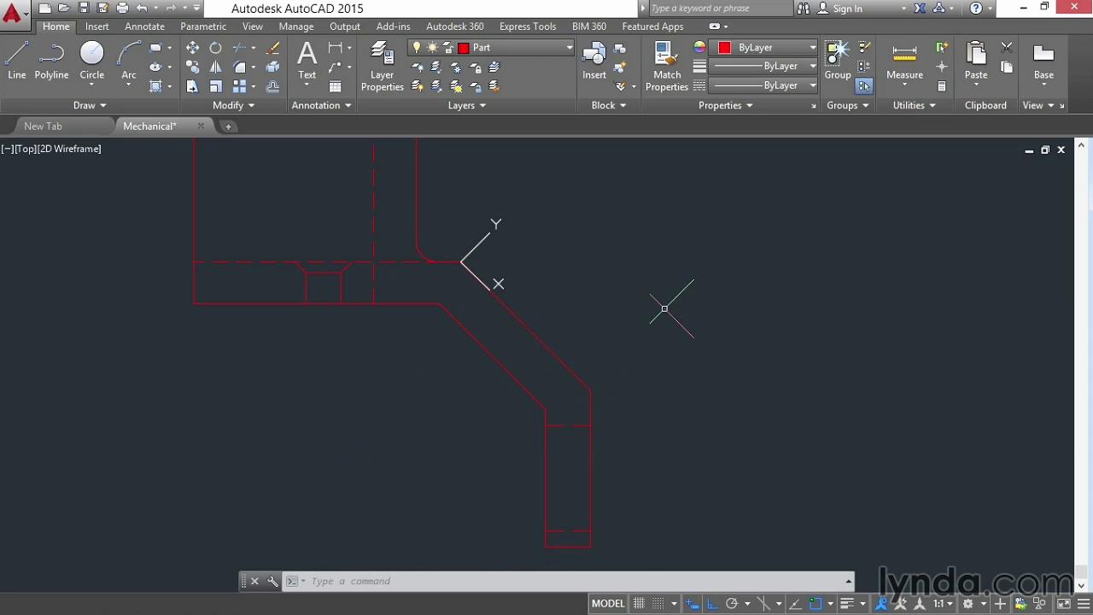
- Rotate the UCS 45 degrees about its Z axis
scroll(664, 308, down, 3)
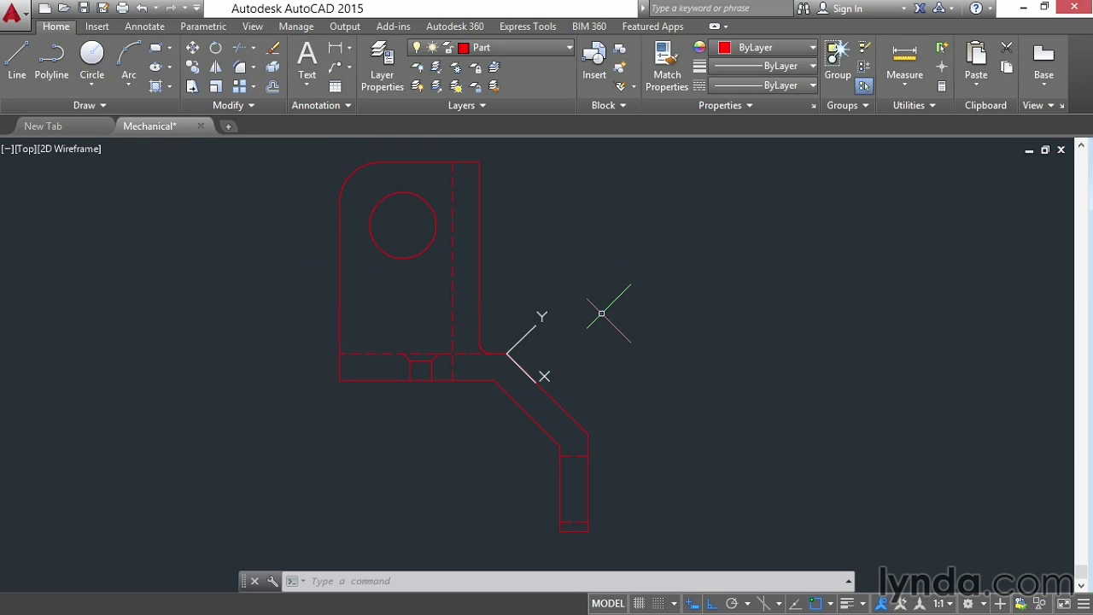
text(ucs)
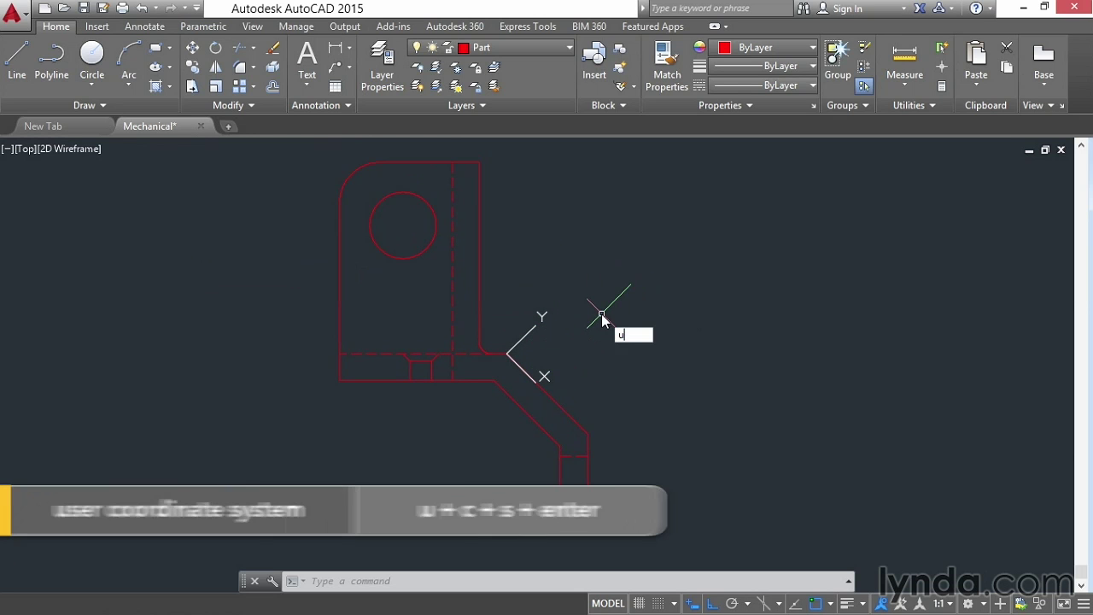
key(Return)
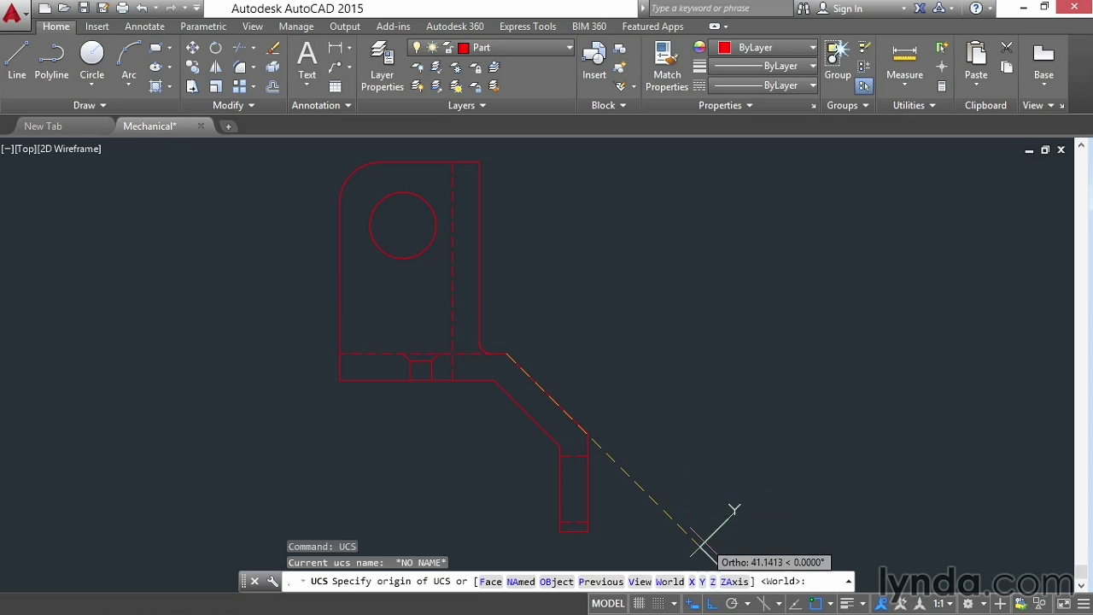
click(713, 582)
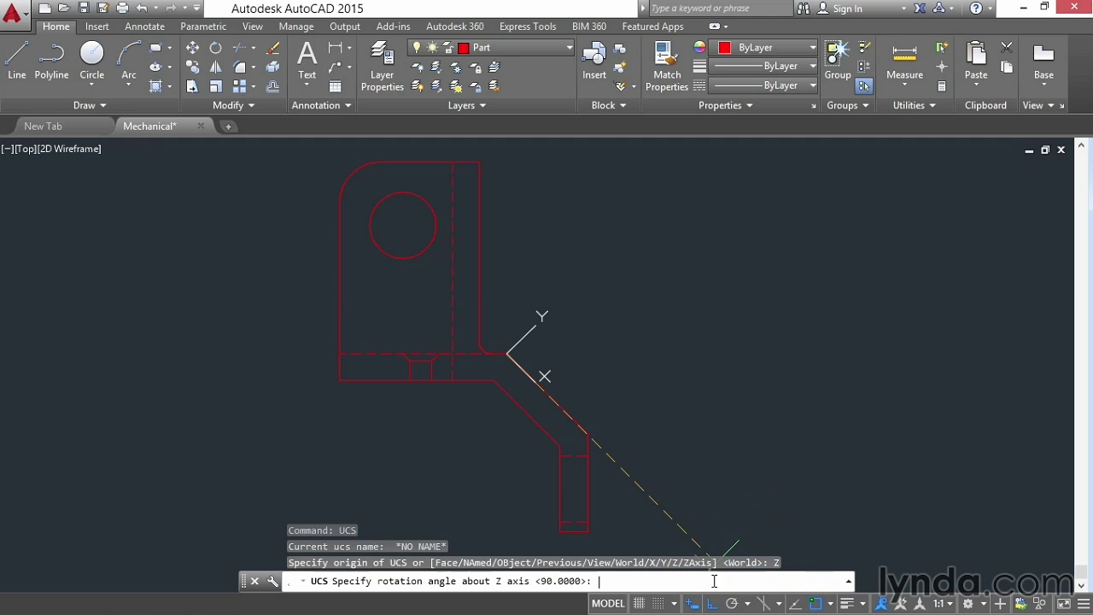
text(45)
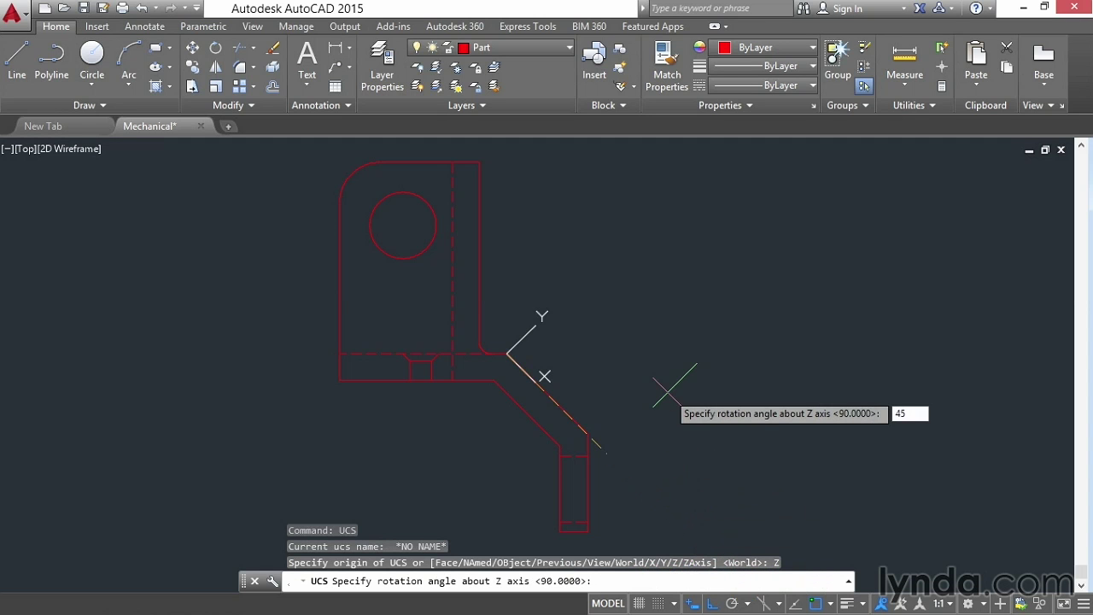
key(Return)
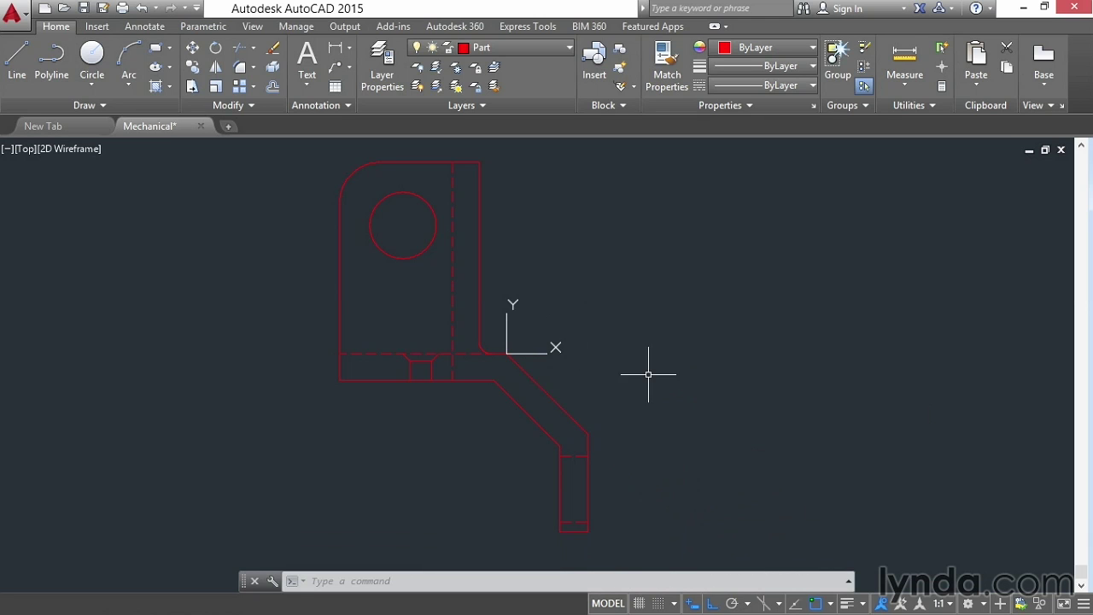
- Draw a wide, short rectangle in the empty area to the upper right of the lower part
scroll(567, 353, up, 2)
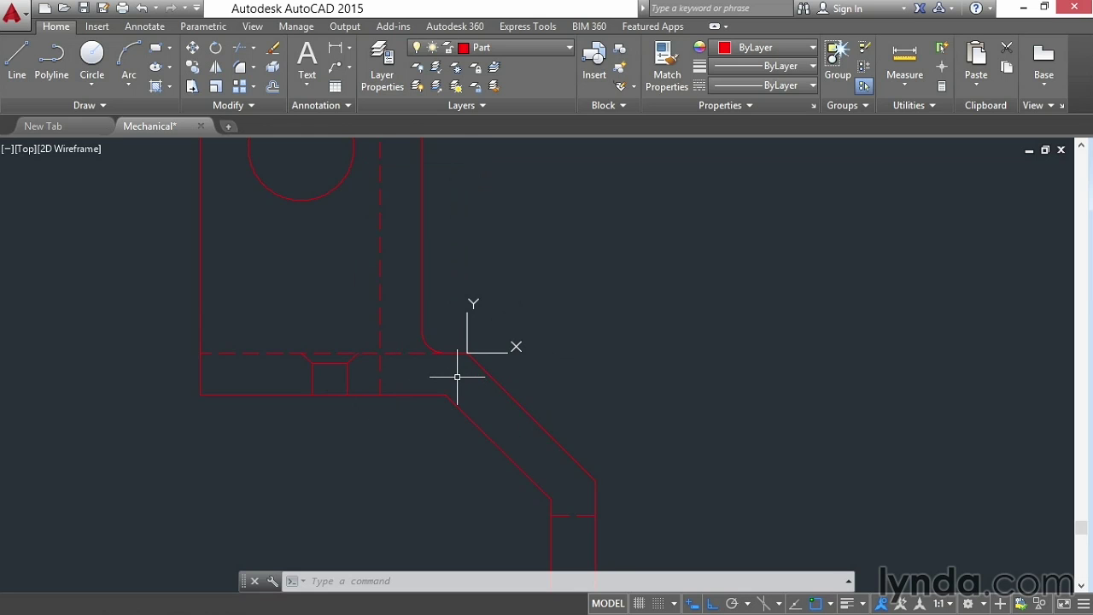
scroll(457, 377, down, 4)
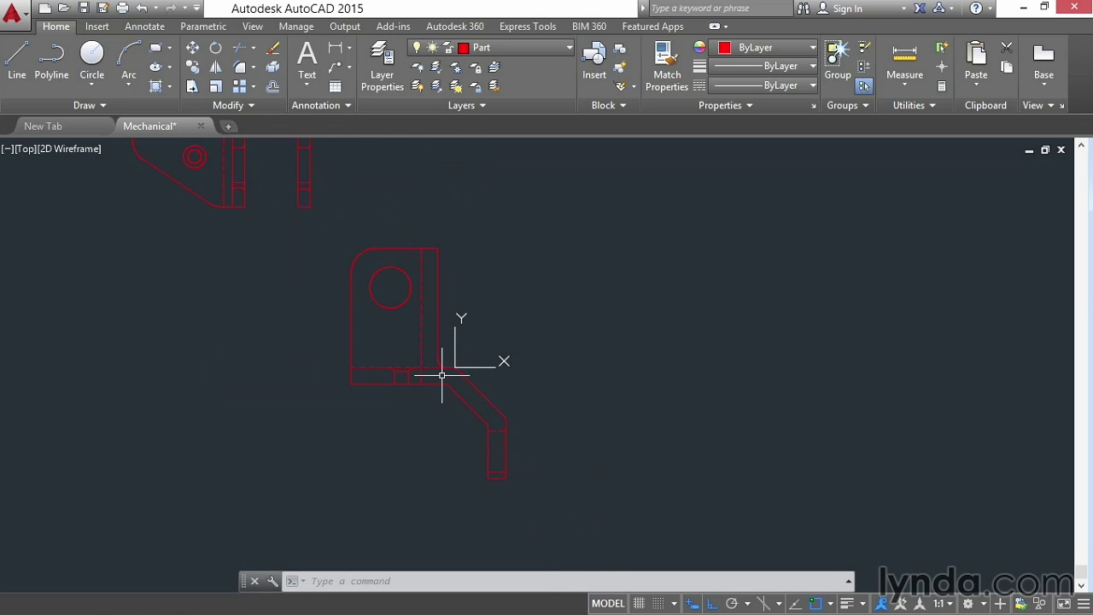
middle_drag(353, 349, 424, 402)
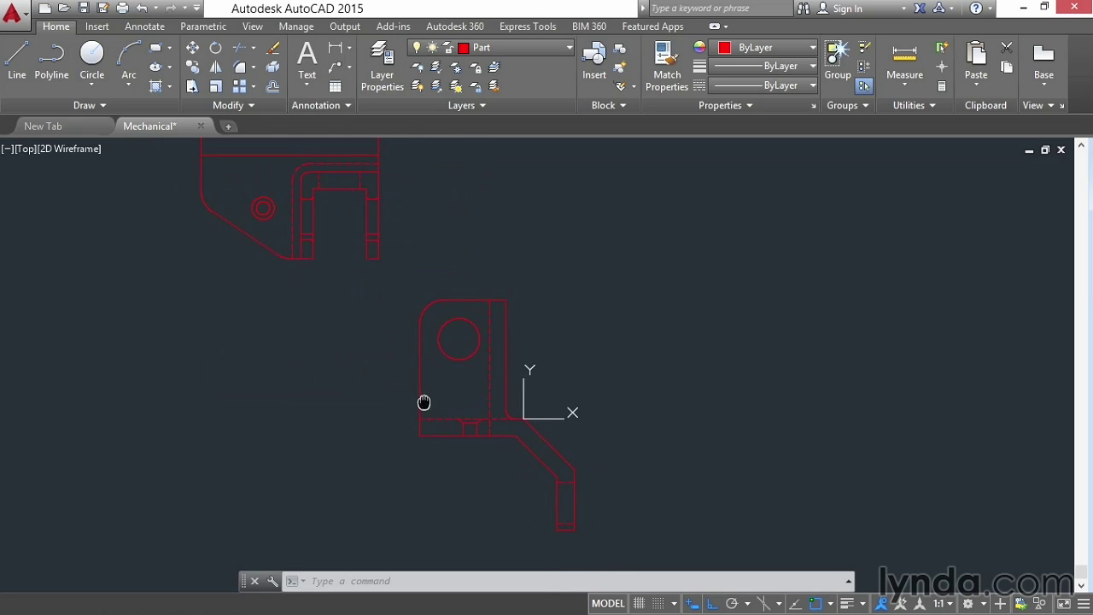
click(154, 53)
click(645, 298)
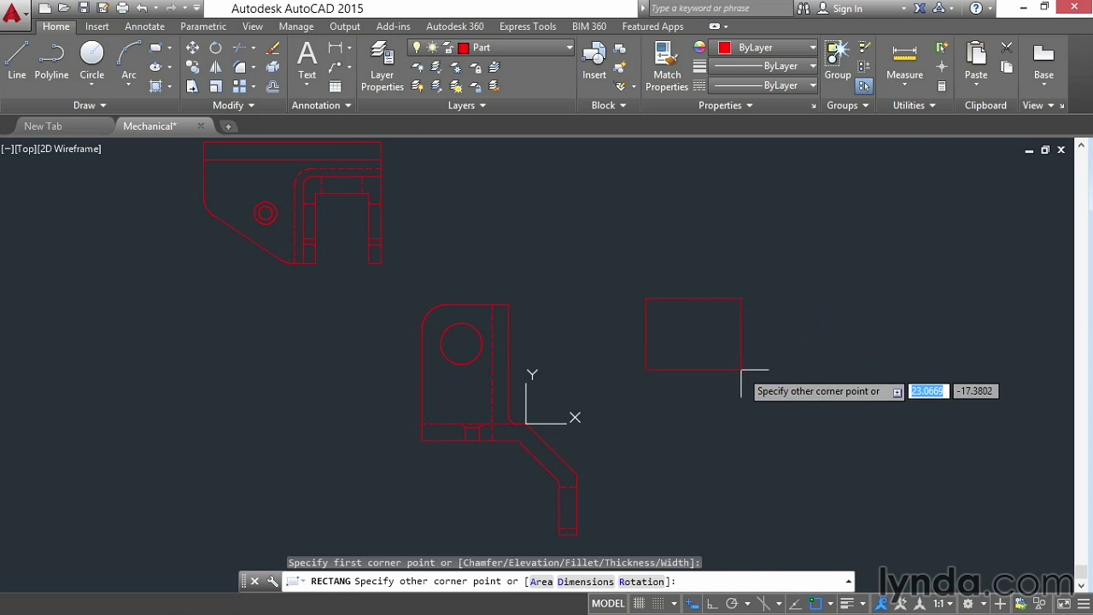
click(748, 345)
- Rotate the rectangle freehand counterclockwise about its lower-left corner, with Ortho off
text(R)
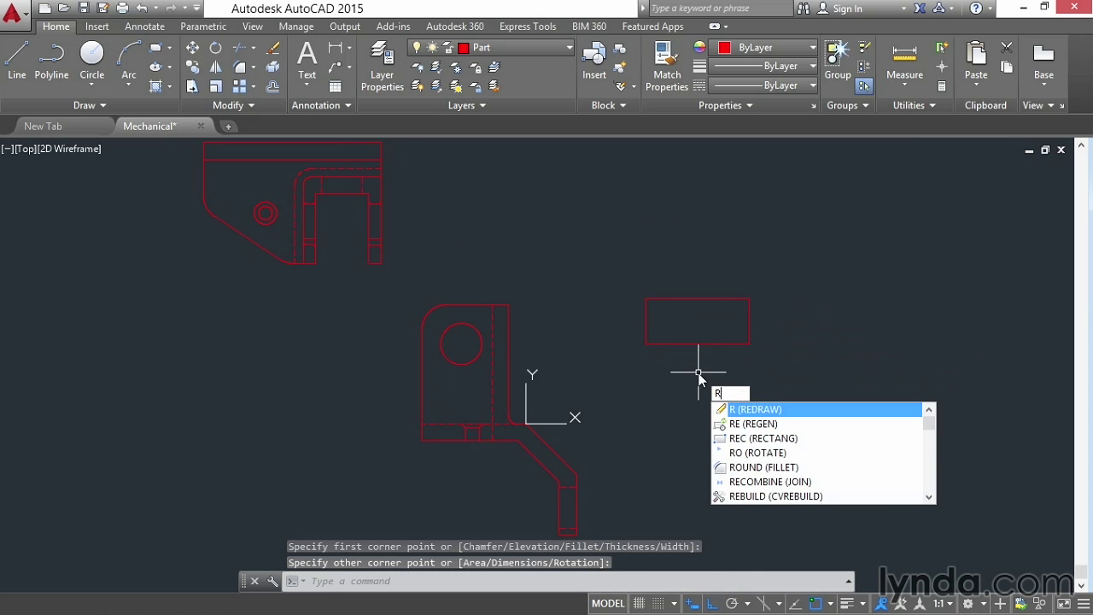
text(o)
key(Return)
click(645, 344)
key(Return)
click(749, 345)
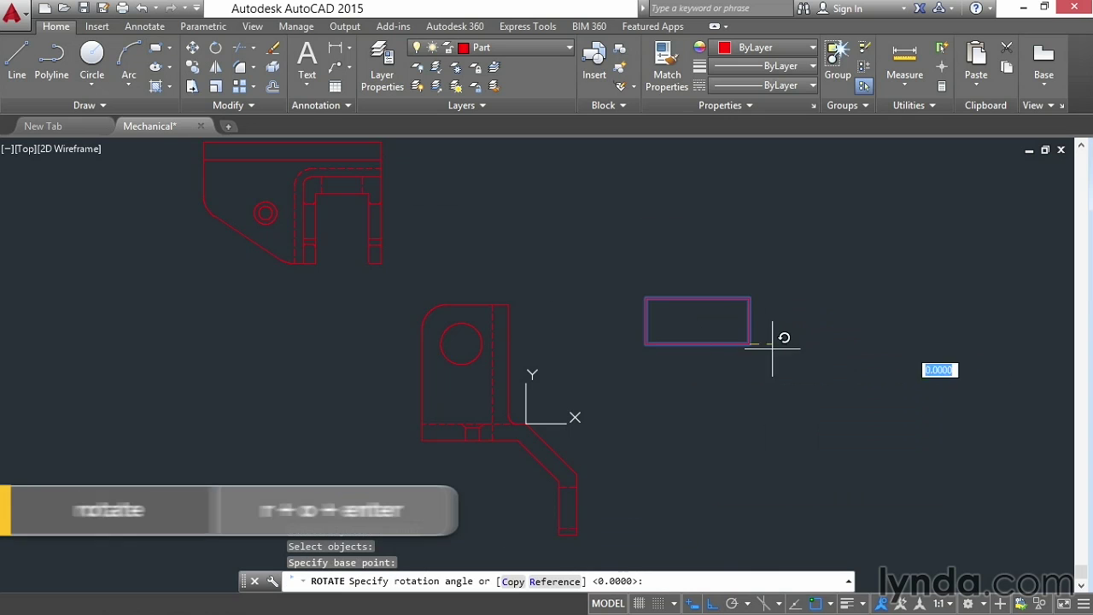
key(F8)
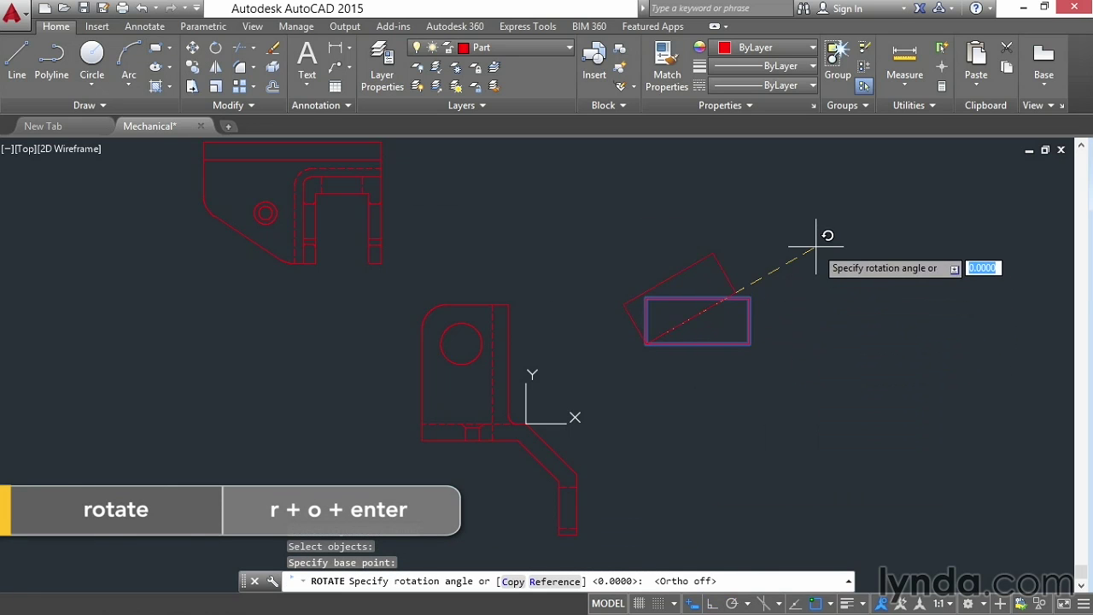
click(822, 261)
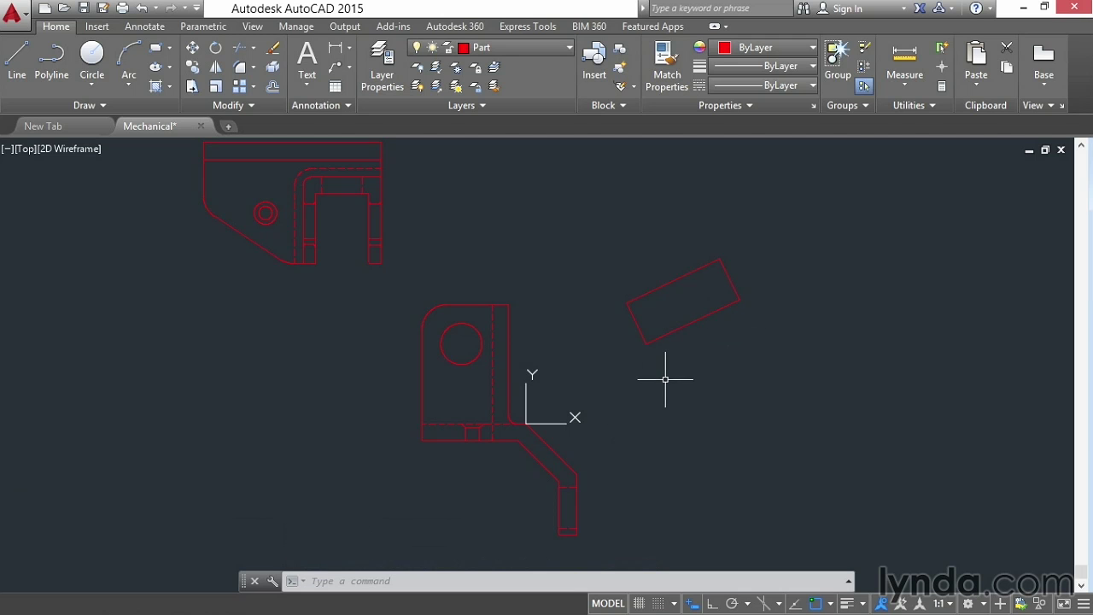
- Align the UCS to the tilted rectangle with the Object option, selecting its lower edge near the lower-left corner
text(UCS)
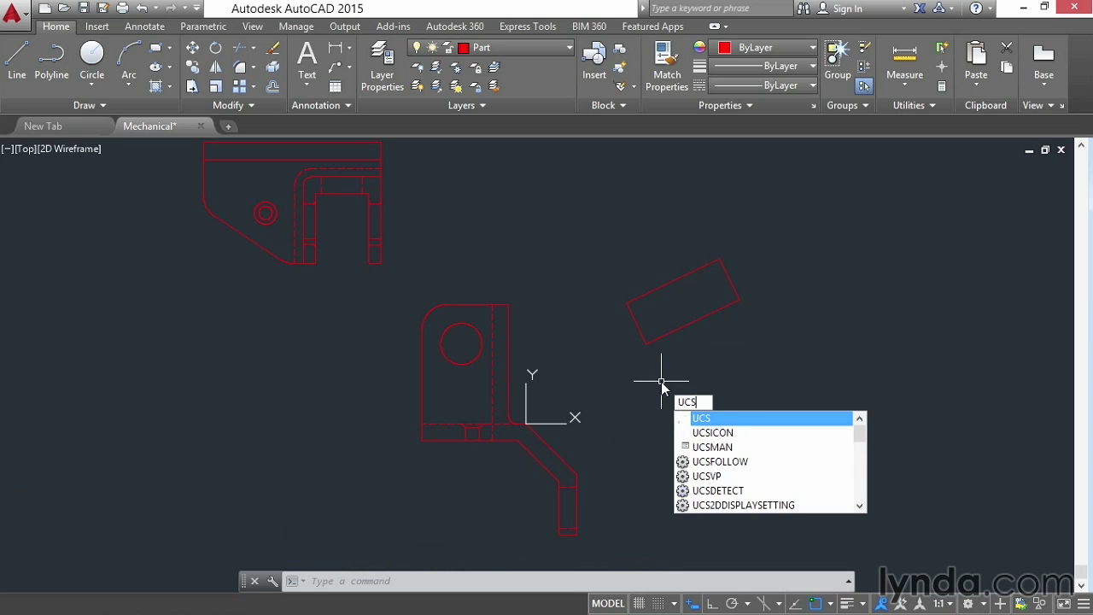
key(Return)
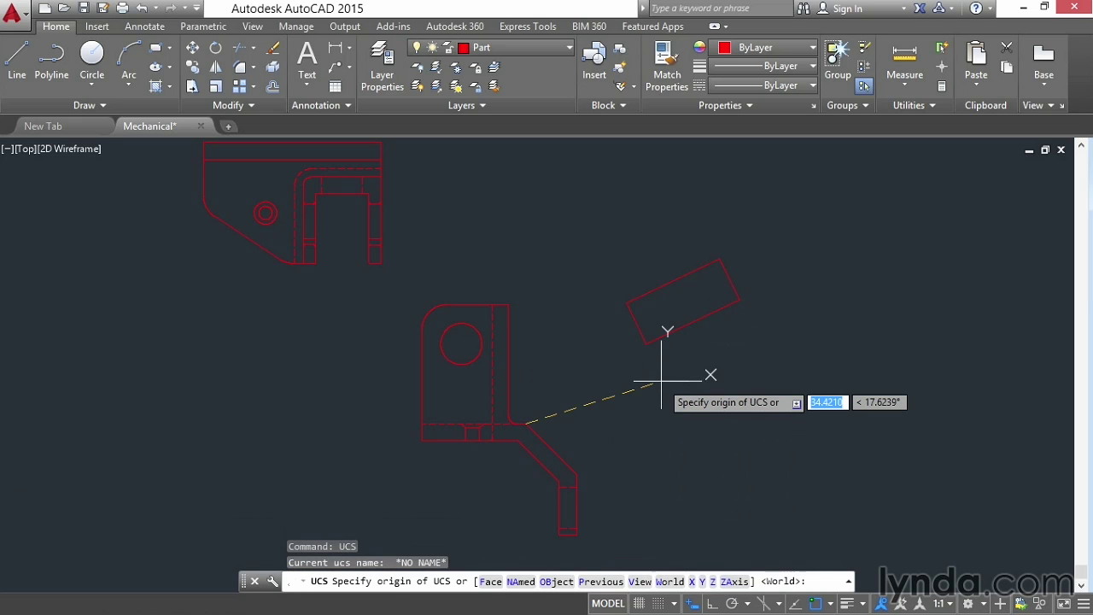
click(554, 582)
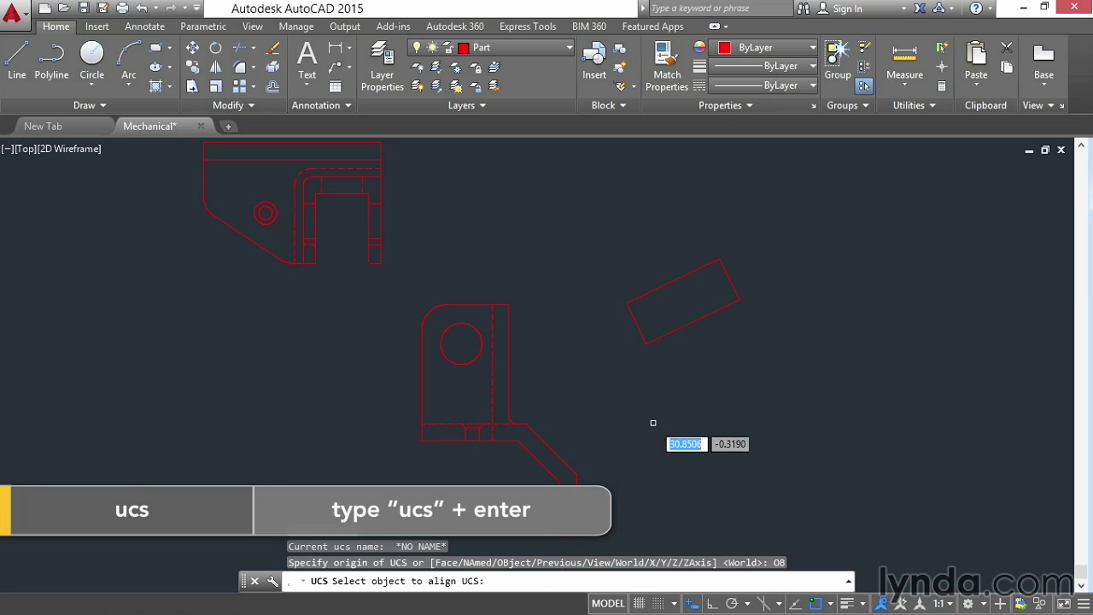
click(657, 337)
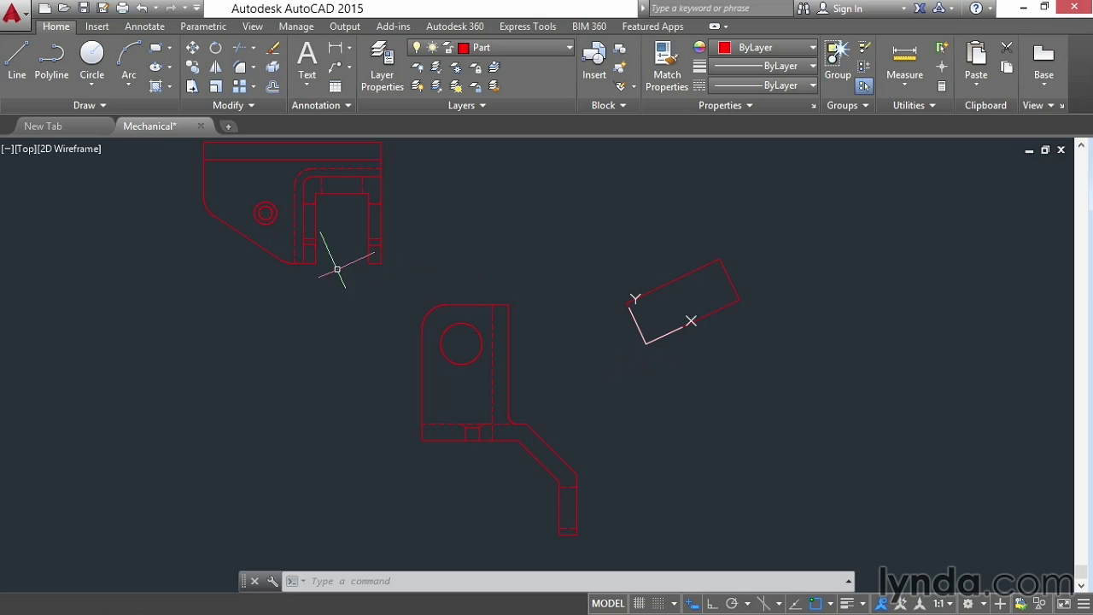
- Draw two crossing lines through the tilted rectangle with Ortho on, one along the UCS Y axis and one about 42 units long along X
click(17, 58)
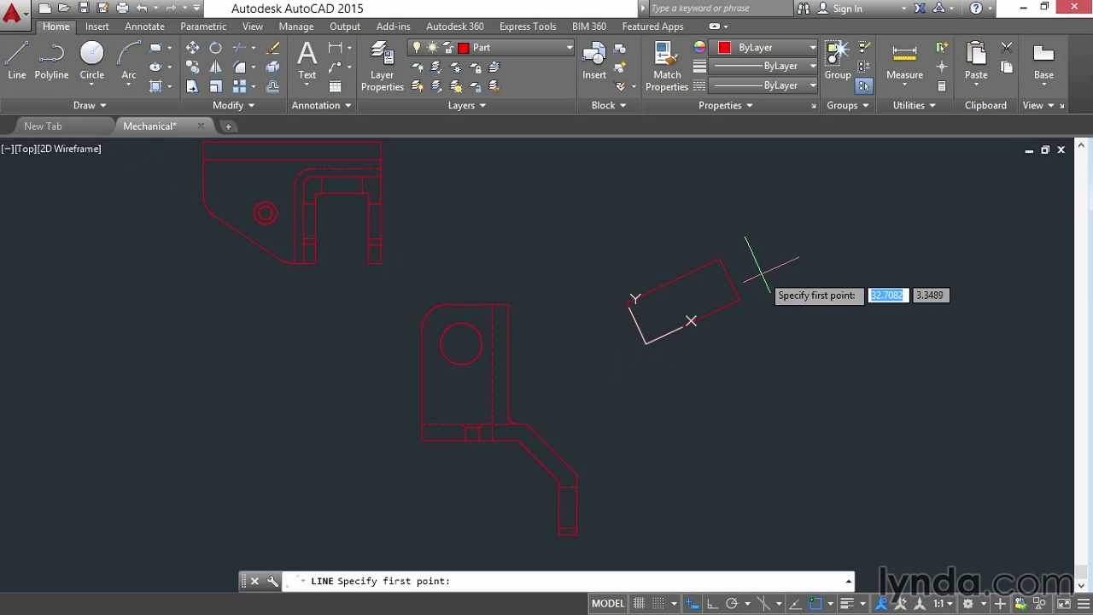
click(674, 258)
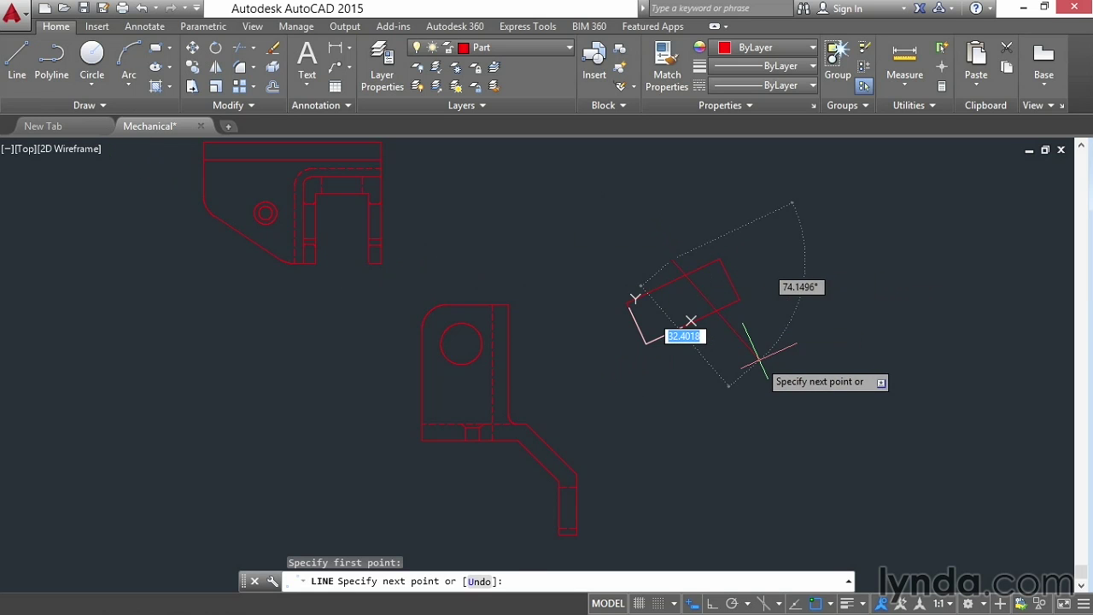
key(F8)
click(723, 367)
key(Return)
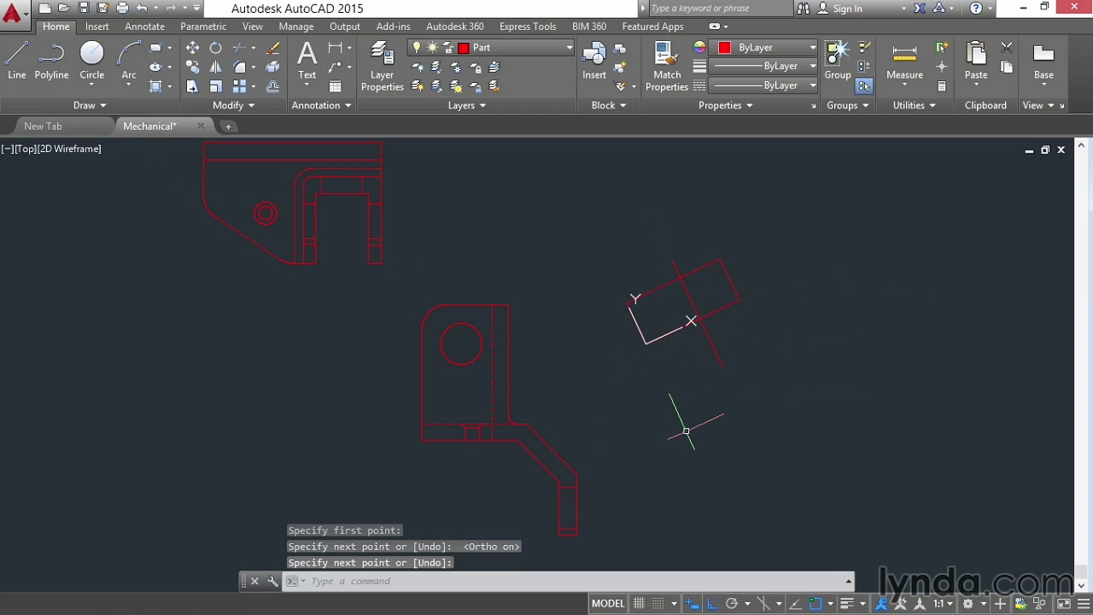
key(Return)
click(616, 333)
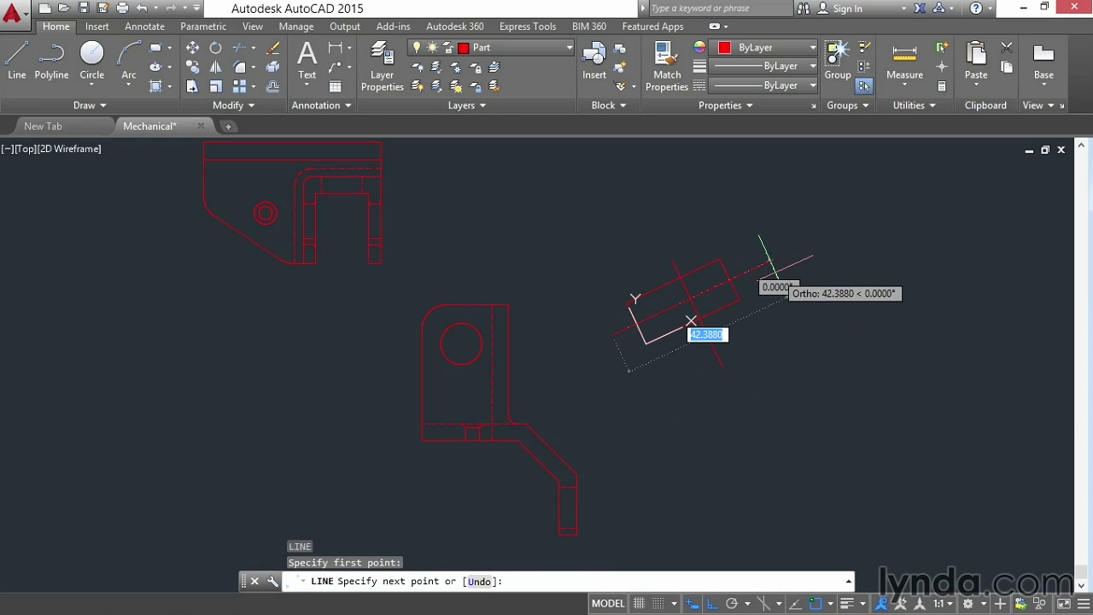
click(772, 266)
key(Return)
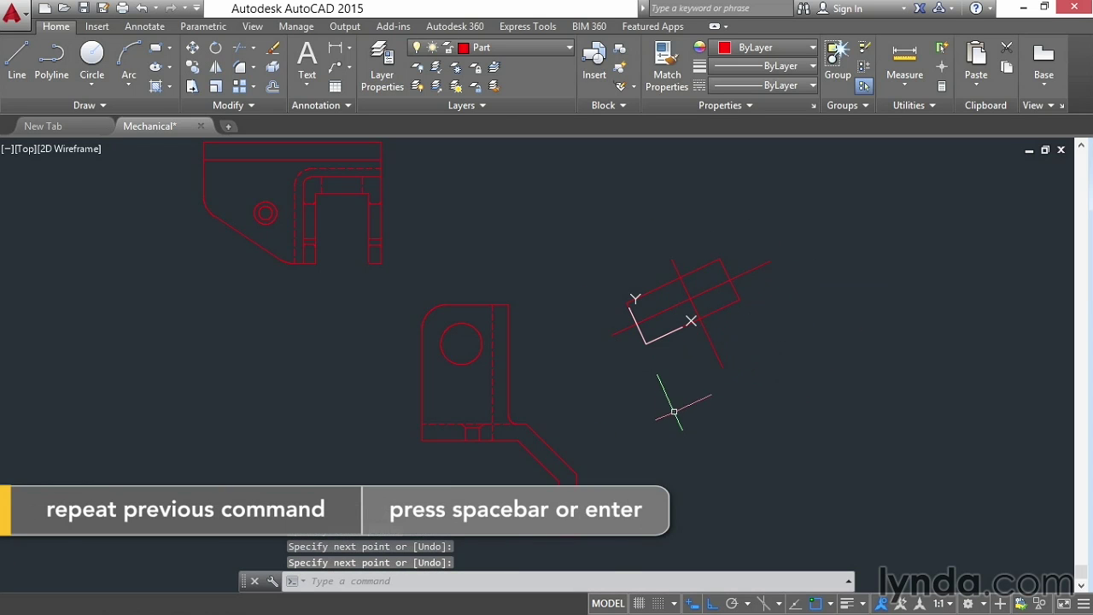
- Set the drawing view to the plan of the current UCS so the tilted rectangle appears horizontal
middle_drag(664, 377, 658, 398)
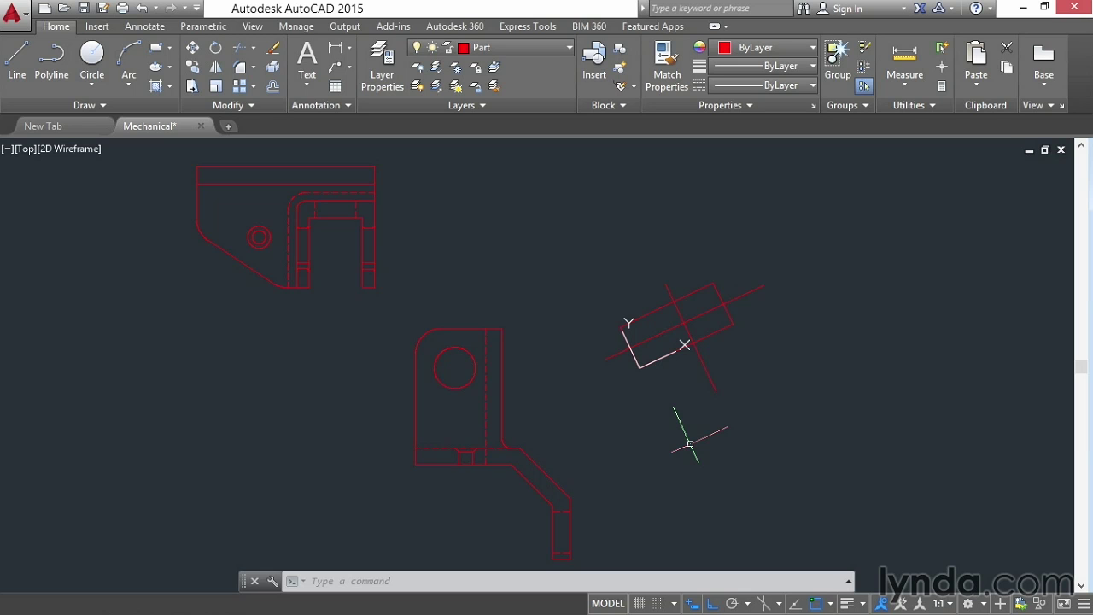
text(plan)
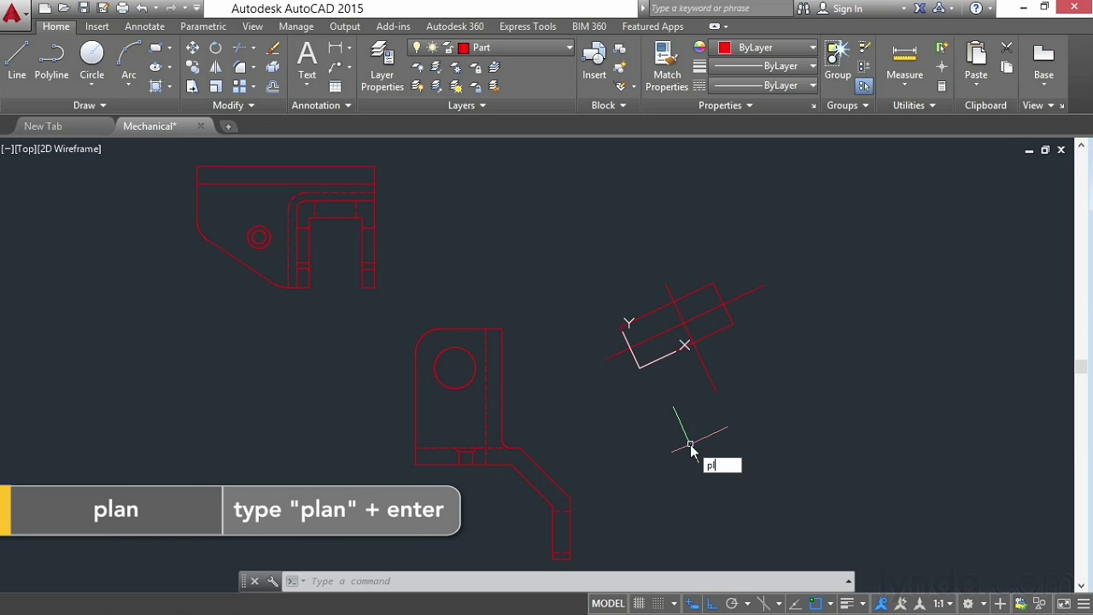
key(Return)
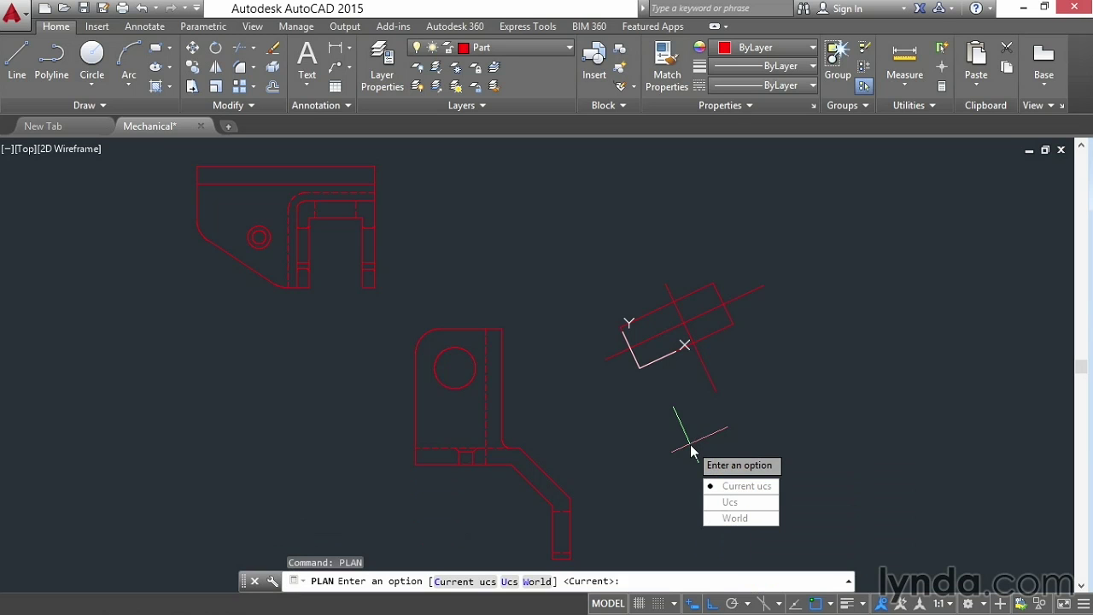
key(Return)
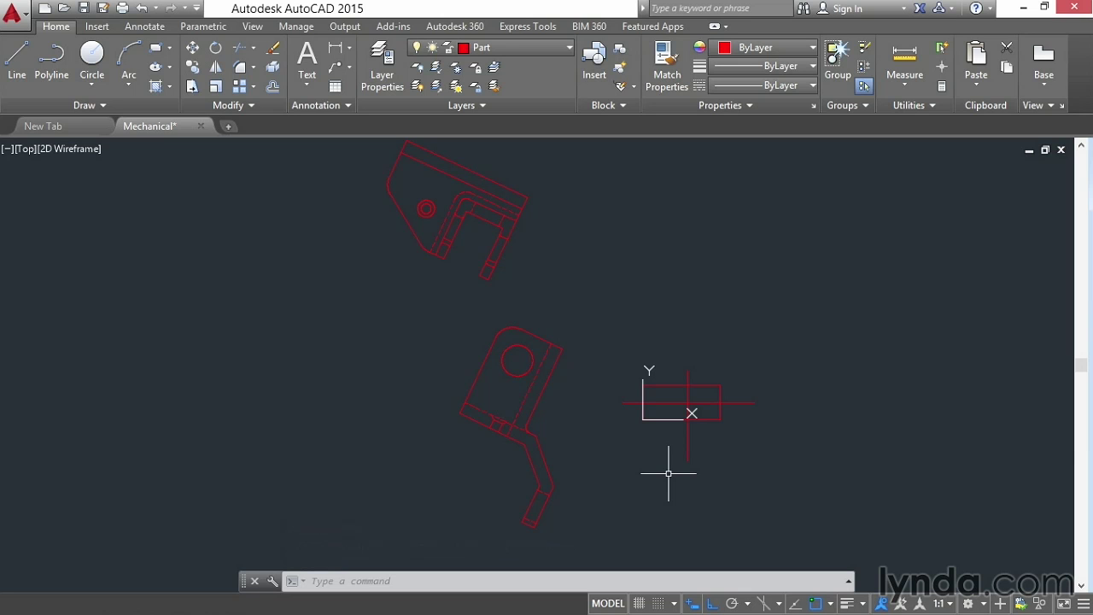
scroll(672, 461, up, 3)
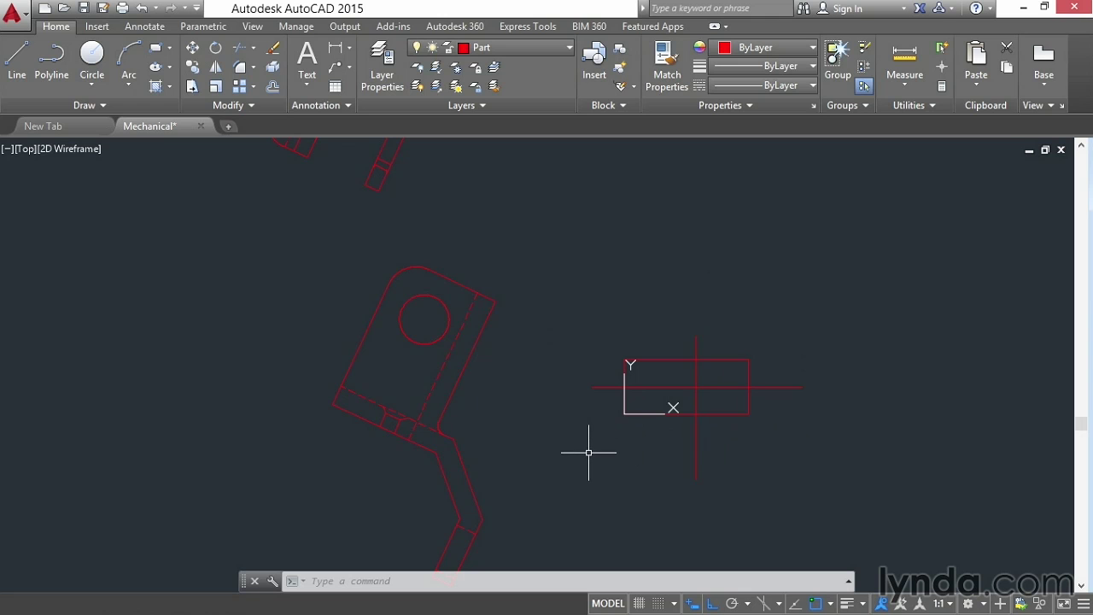
scroll(588, 453, down, 2)
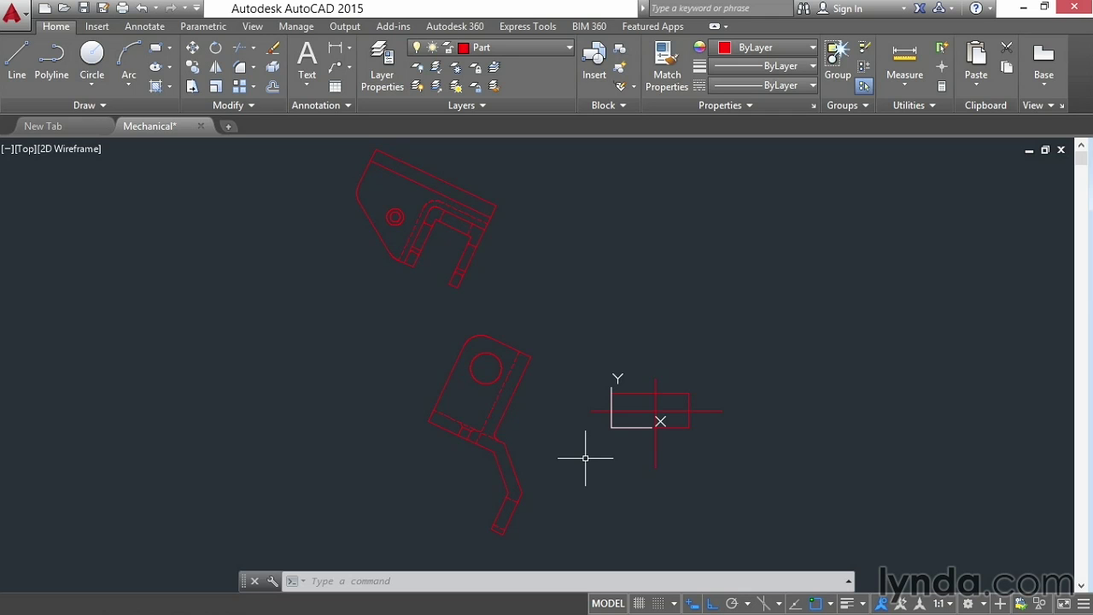
- Restore the UCS that was active before the rectangle alignment, using the Previous option of the UCS command
text(UCS)
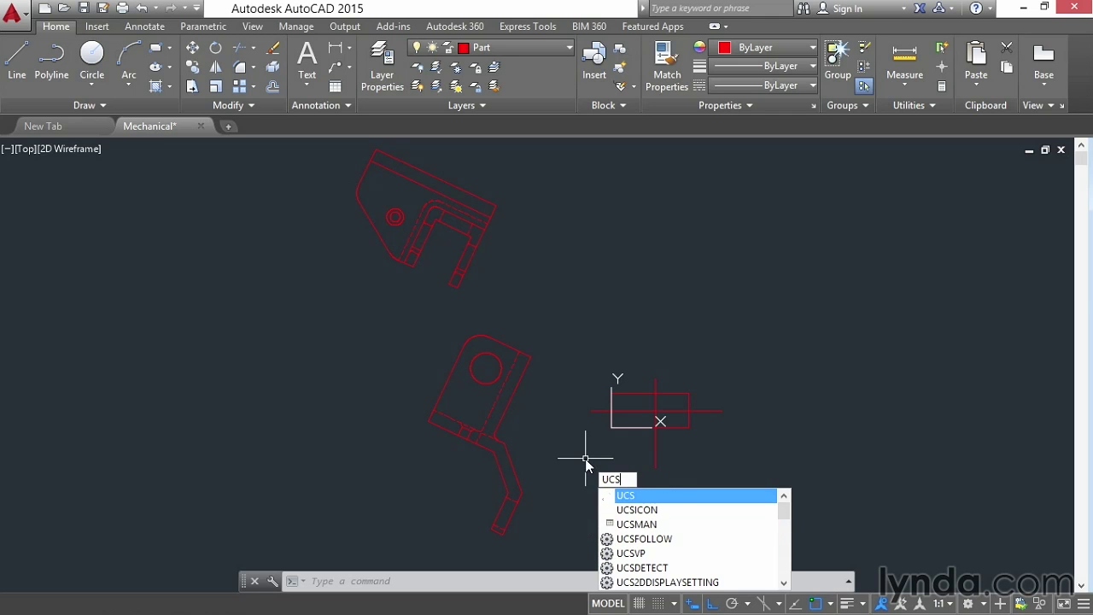
key(Return)
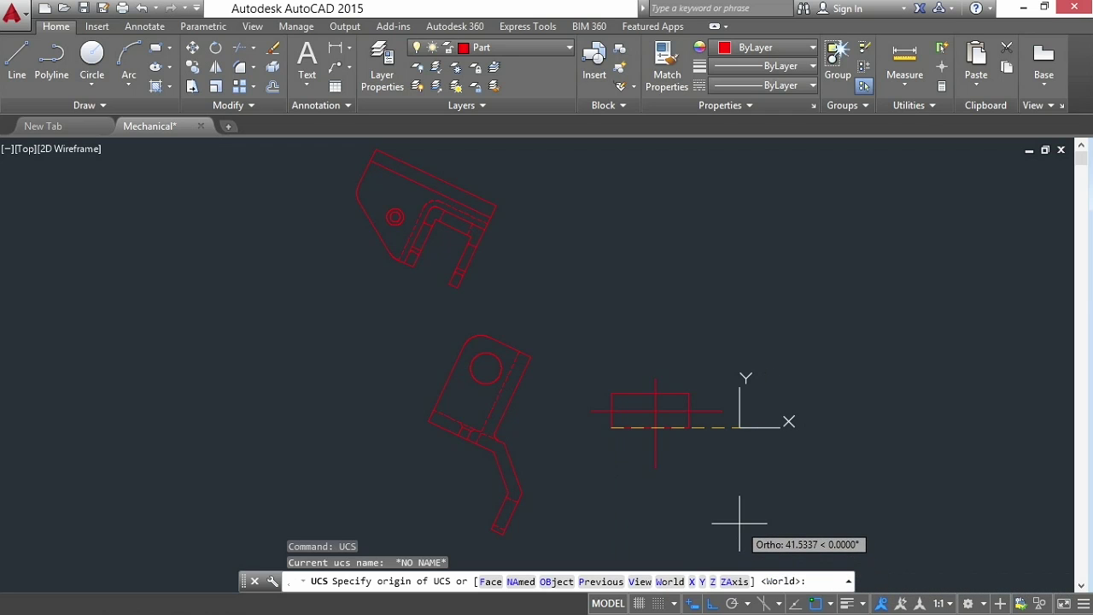
text(p)
key(Return)
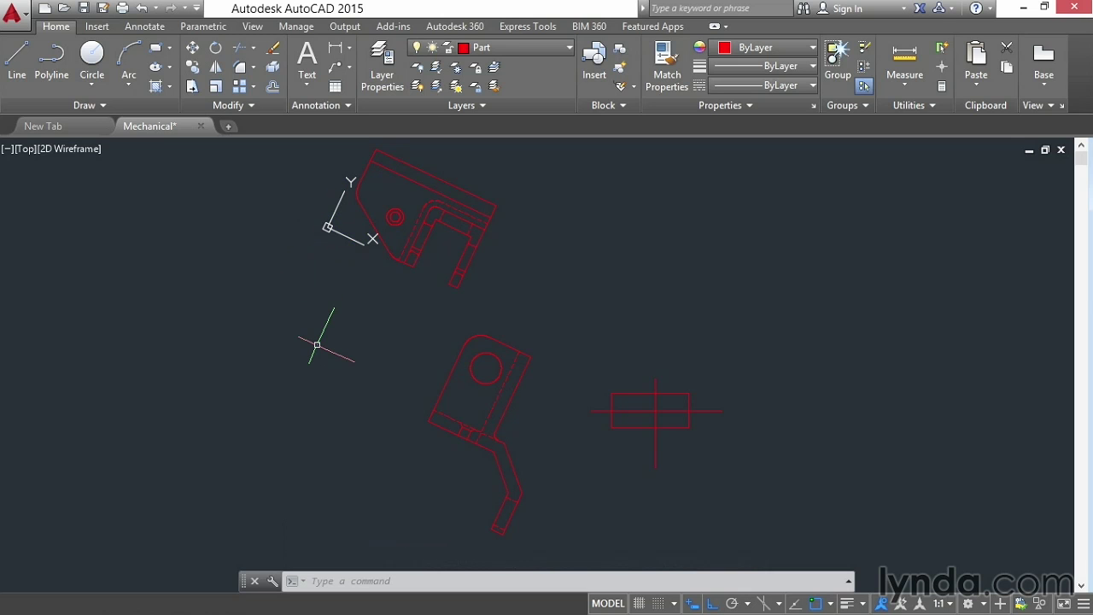
- Set the drawing view to the plan of the World UCS so the two bracket views appear upright
text(PLAN)
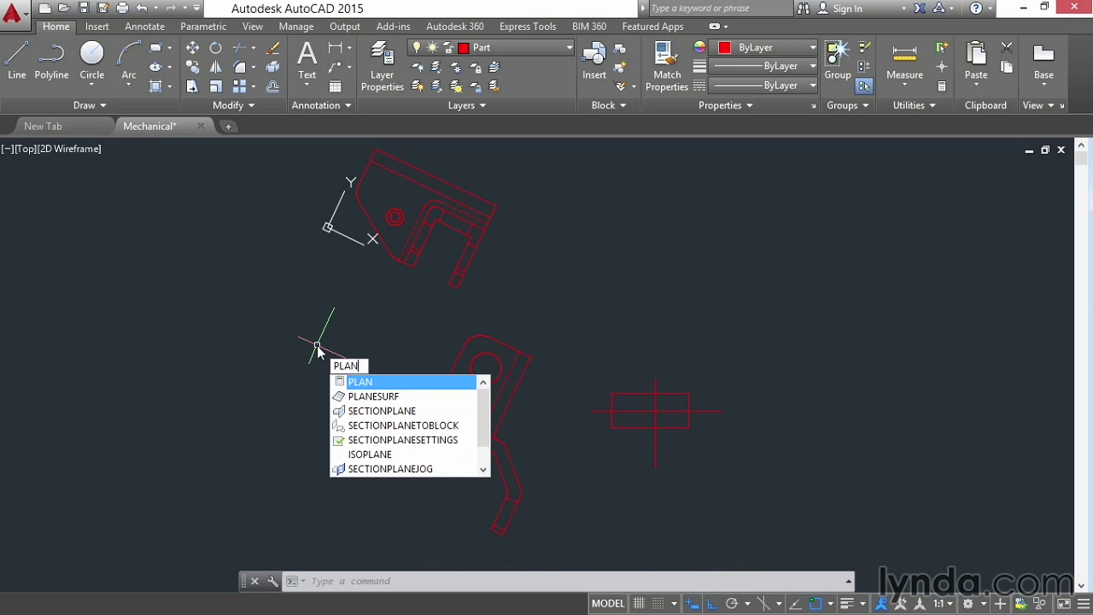
key(Return)
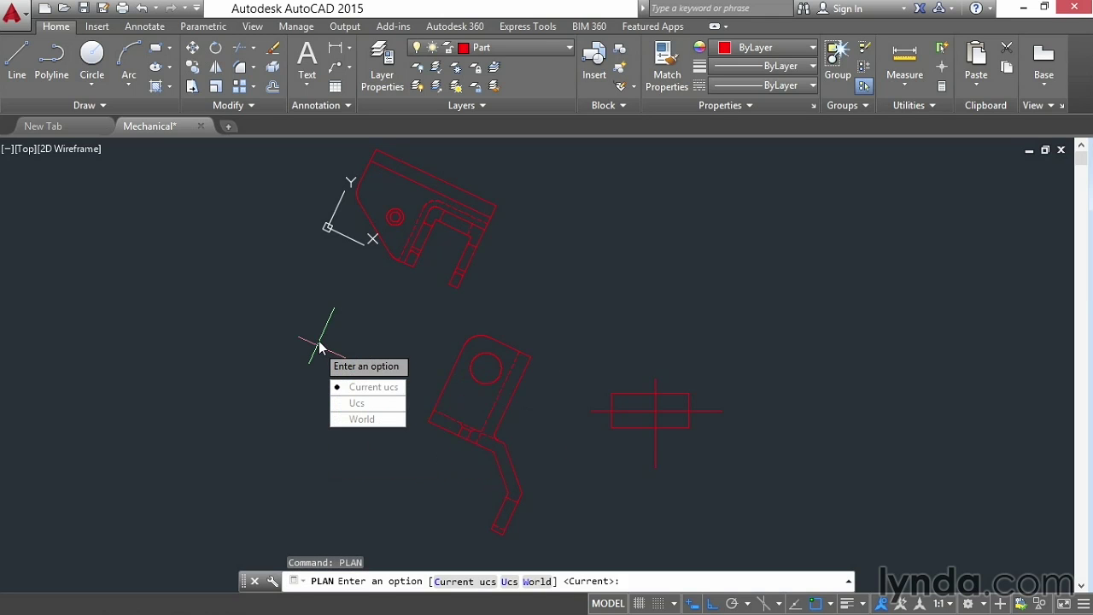
click(359, 419)
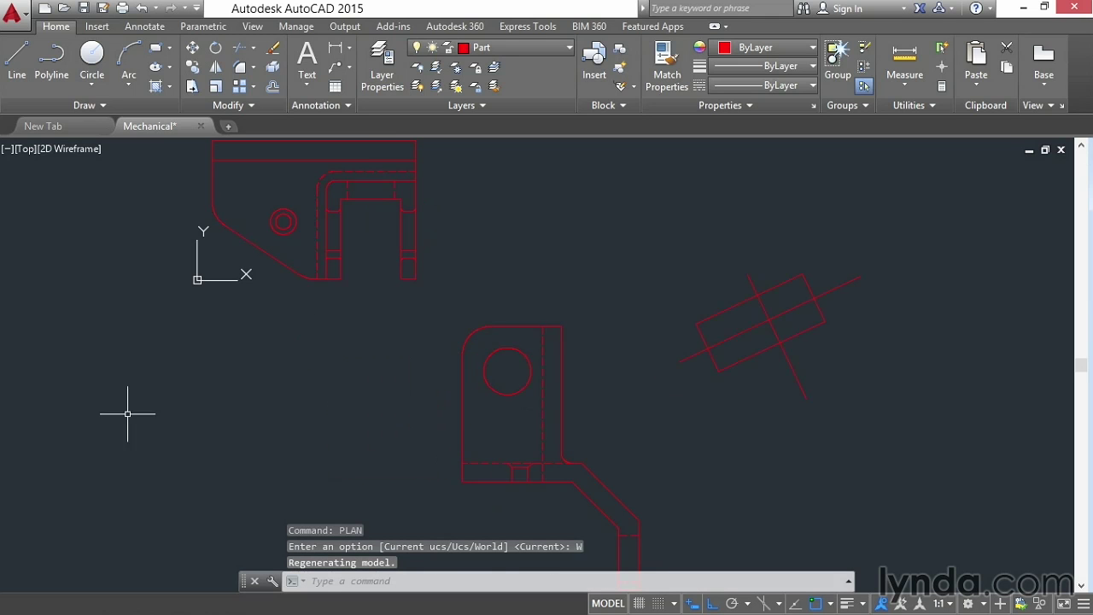